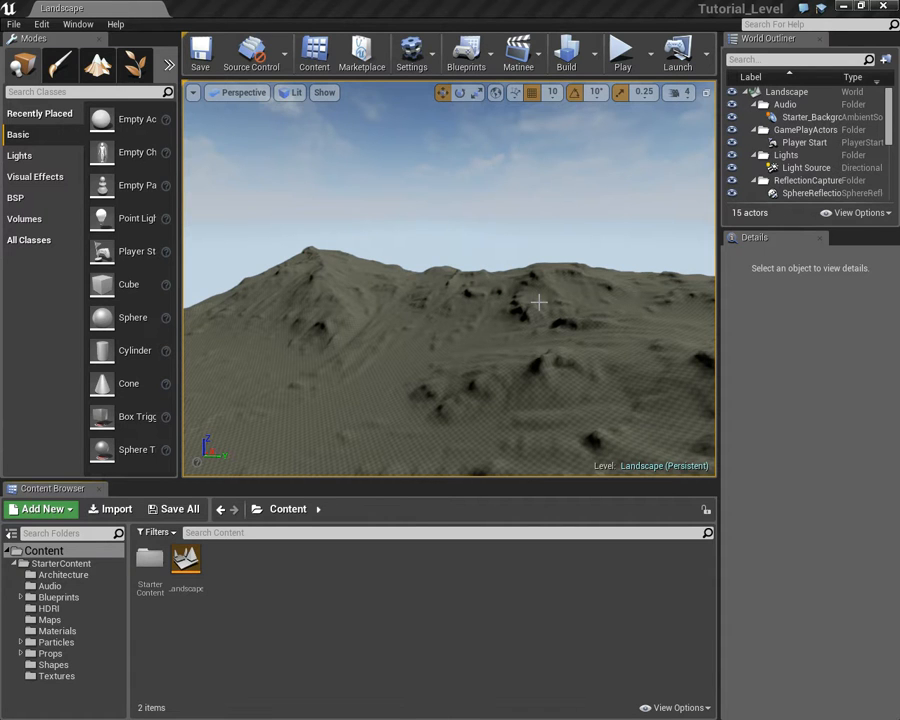
# Create a new folder named LandscapeMateroal in the Content root.
pyautogui.moveTo(600, 290); pyautogui.dragTo(230, 290, button='right')
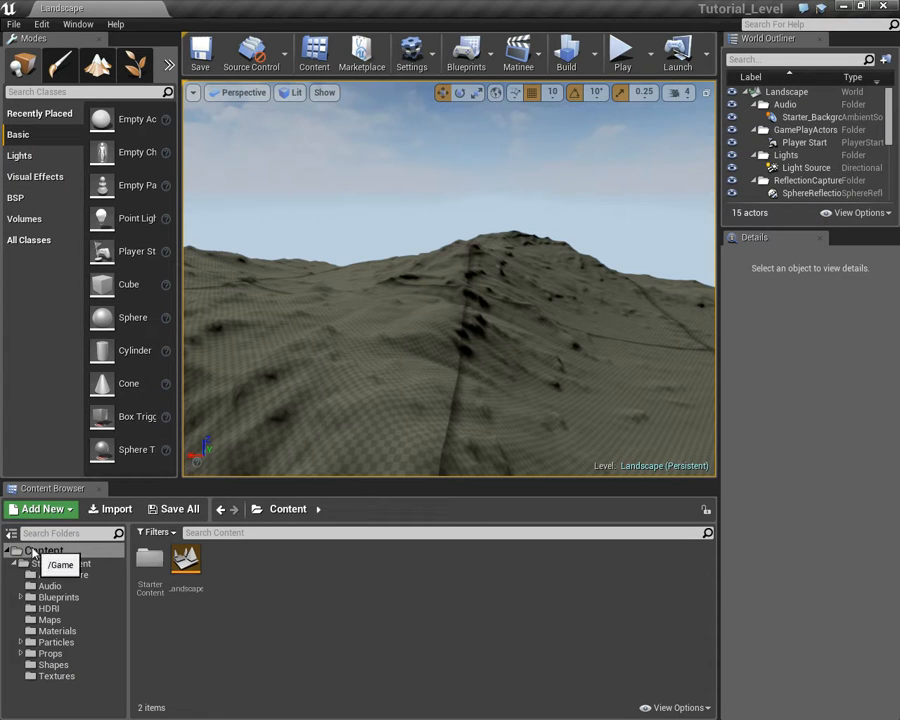
pyautogui.rightClick(280, 582)
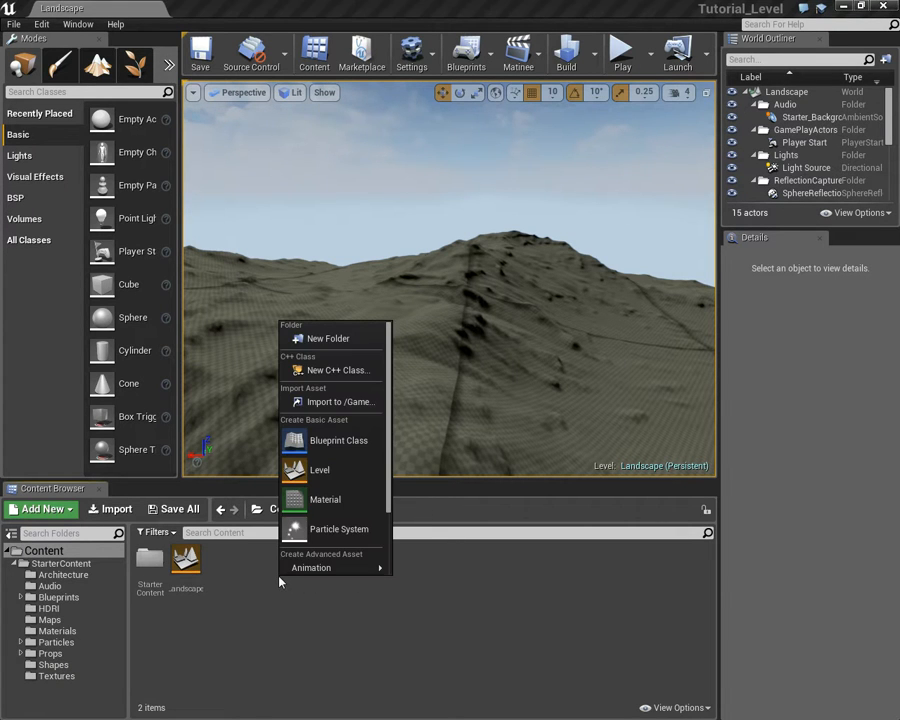
pyautogui.click(332, 339)
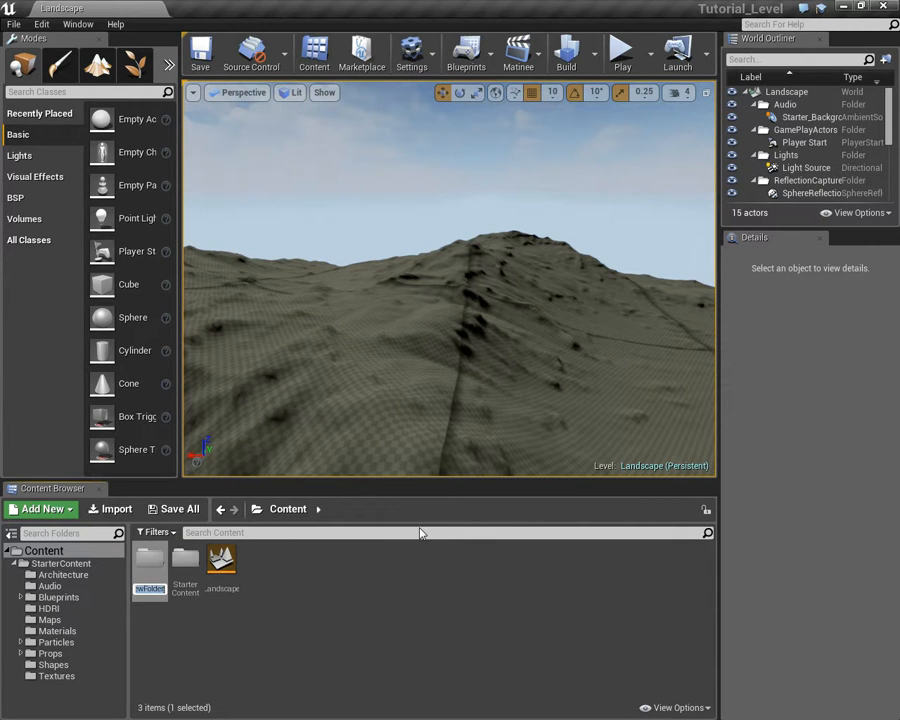
pyautogui.write('Landsc')
pyautogui.write('ape')
pyautogui.press('BackSpace')
pyautogui.write('Materia')
pyautogui.write('ls')
pyautogui.write('l')
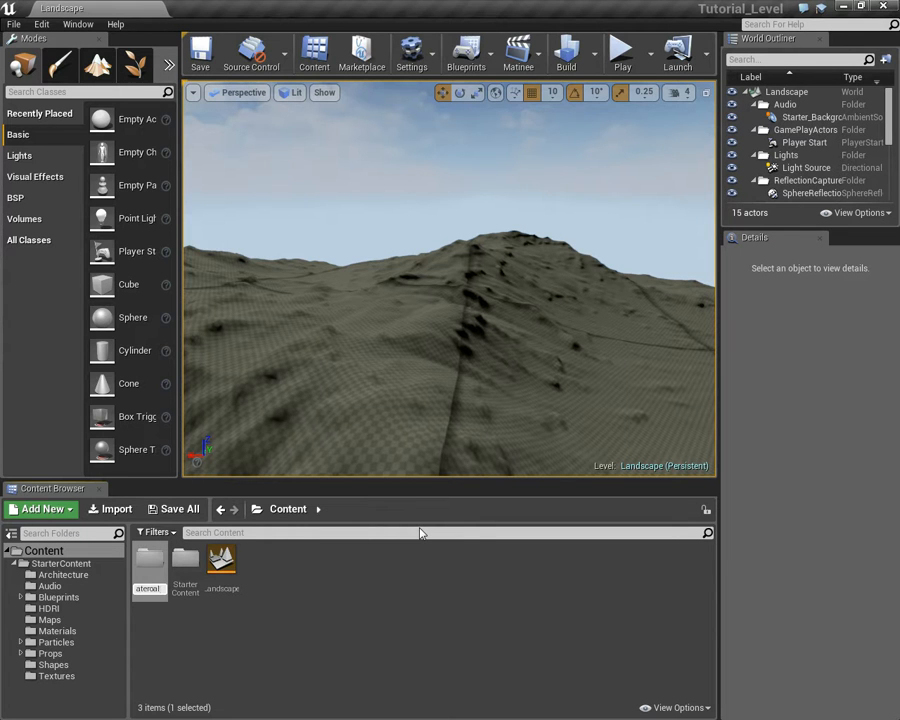
pyautogui.press('Return')
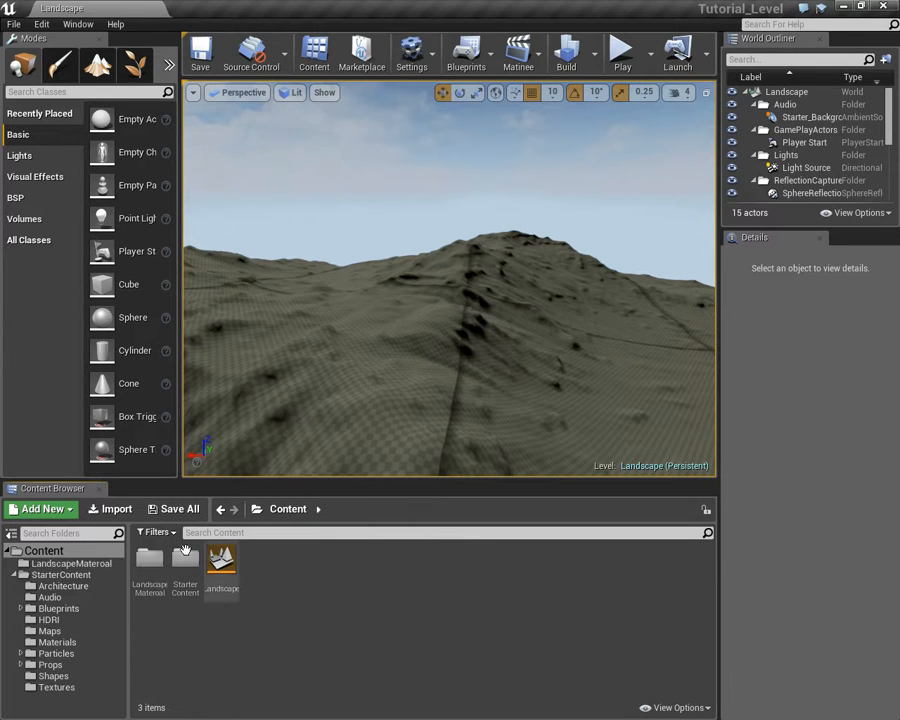
# Import Tutorial_Splat from the desktop's Game Design Tutorials folder into LandscapeMateroal, accepting the non-power-of-two texture size.
pyautogui.doubleClick(148, 562)
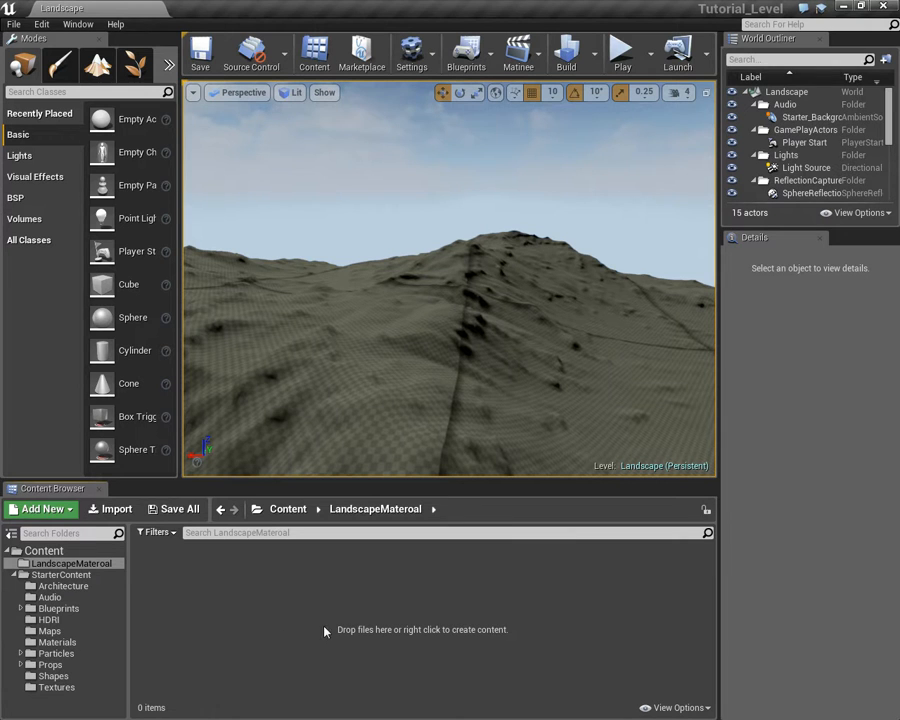
pyautogui.click(110, 510)
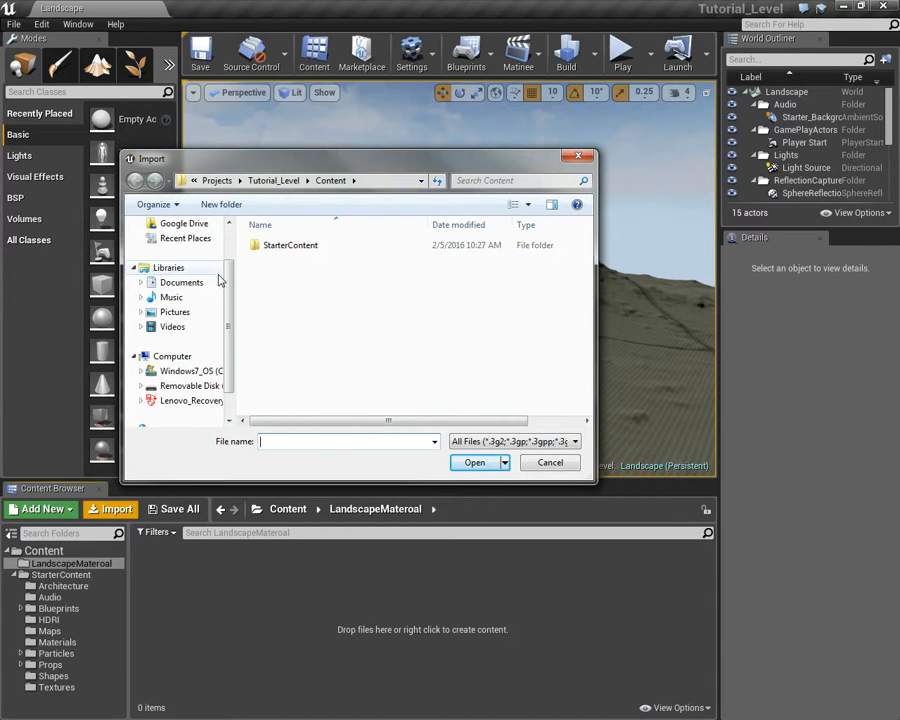
pyautogui.scroll(3, 228, 286)
pyautogui.click(175, 244)
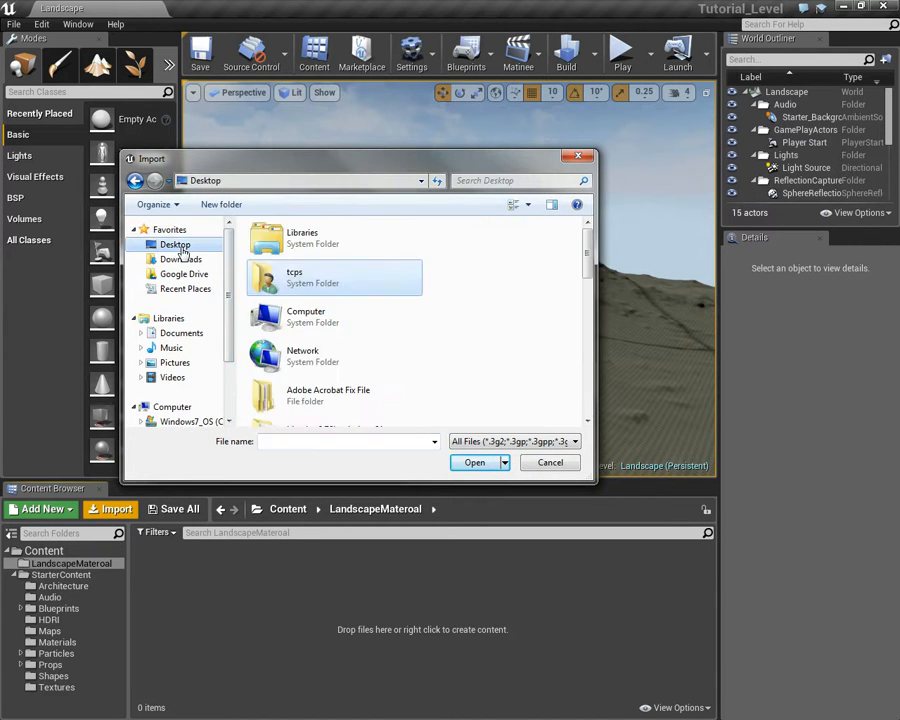
pyautogui.scroll(-5, 403, 278)
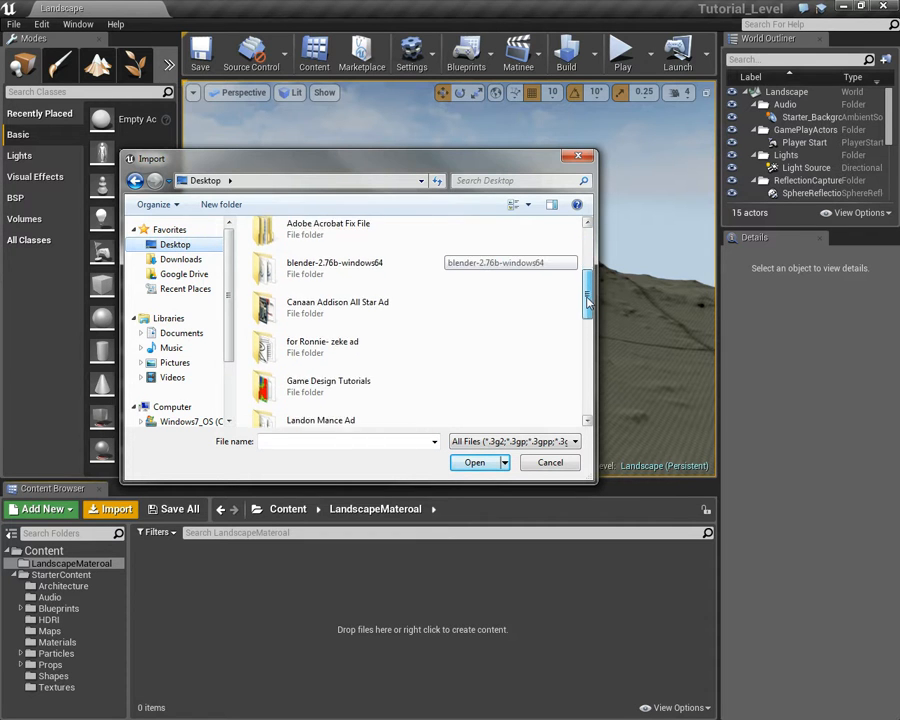
pyautogui.doubleClick(353, 360)
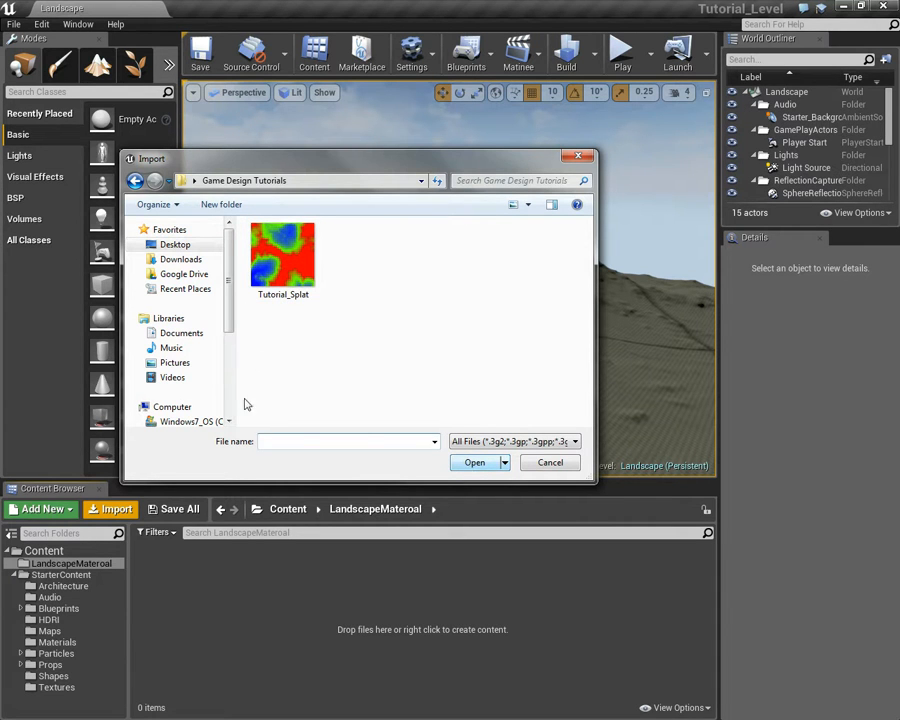
pyautogui.click(282, 256)
pyautogui.click(476, 462)
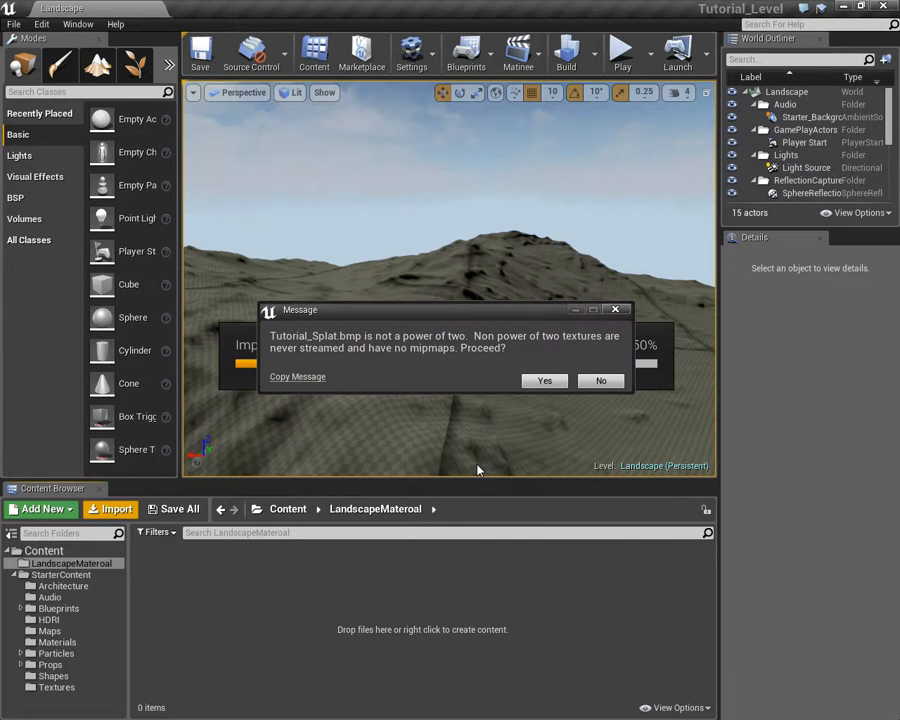
pyautogui.click(544, 381)
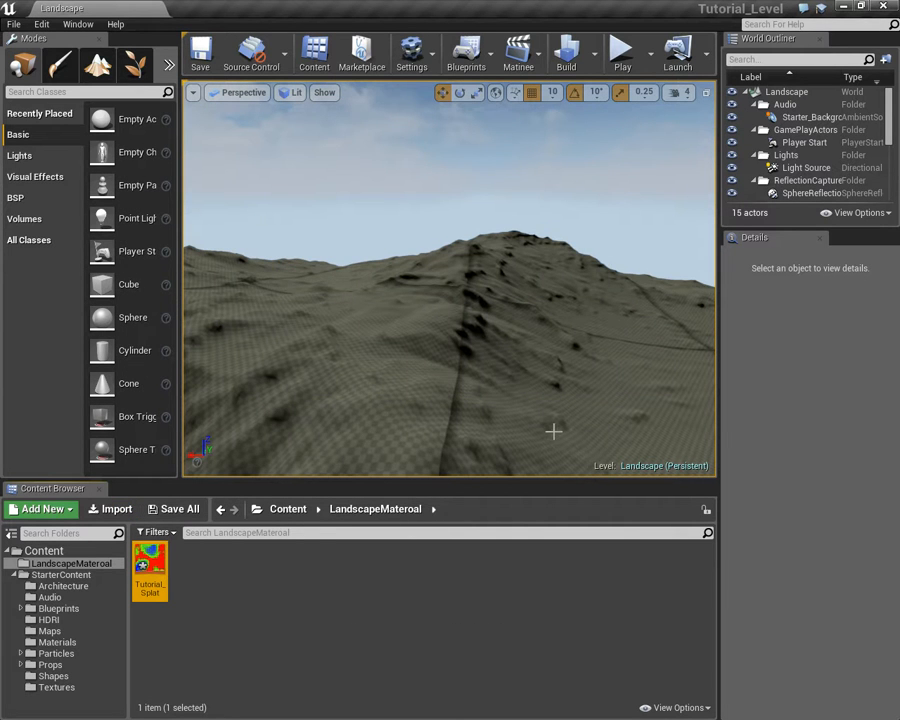
# Copy the D and N textures of T_Ground_Grass, T_Ground_Gravel and T_Rock_Basalt from StarterContent/Textures into the LandscapeMateroal folder.
pyautogui.click(50, 688)
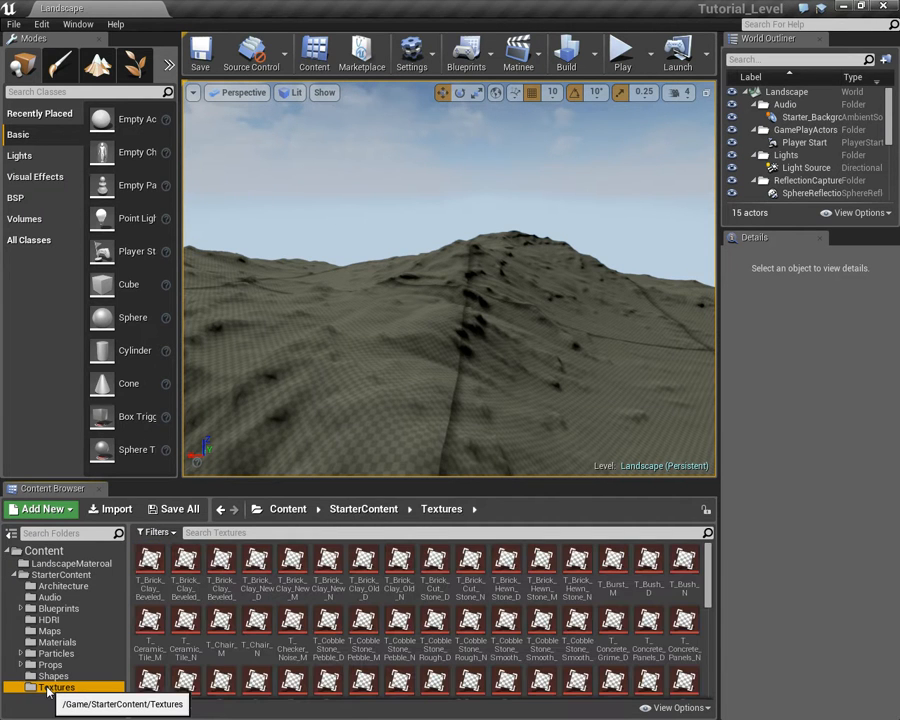
pyautogui.click(709, 568)
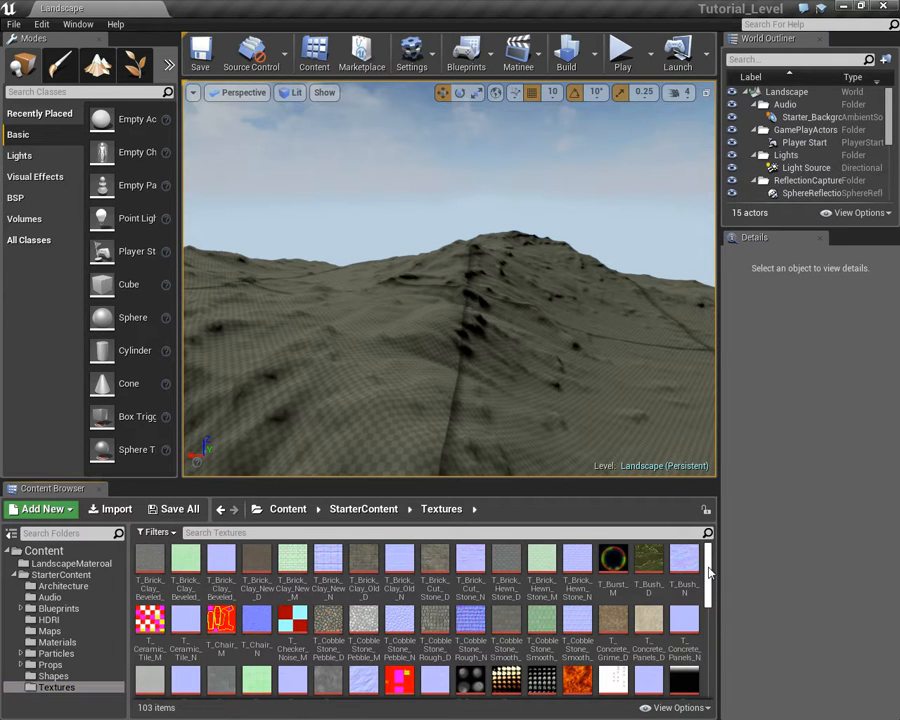
pyautogui.moveTo(709, 570); pyautogui.dragTo(707, 606)
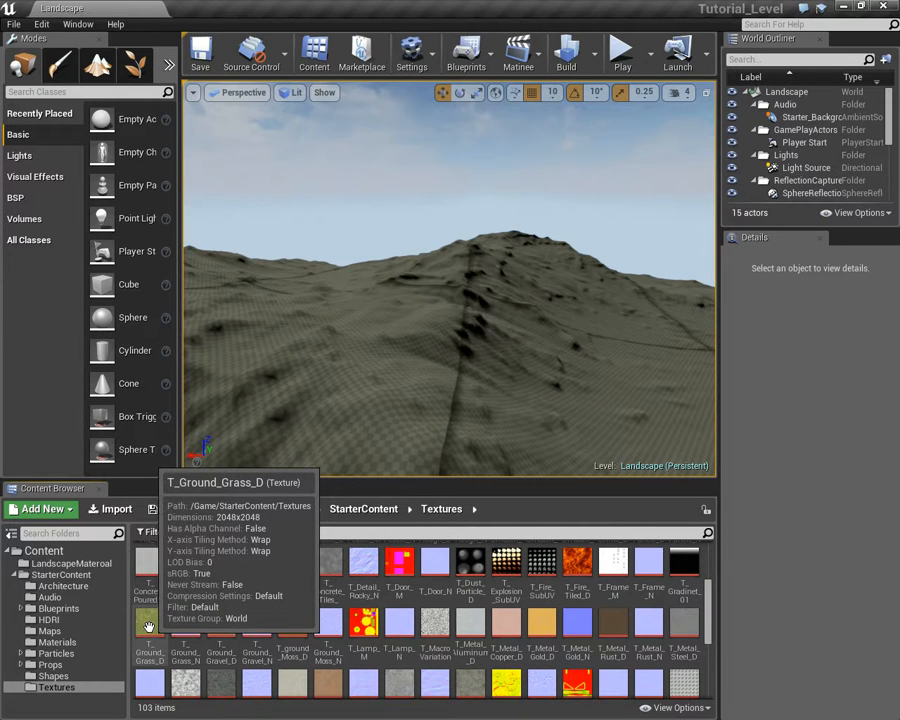
pyautogui.click(148, 627)
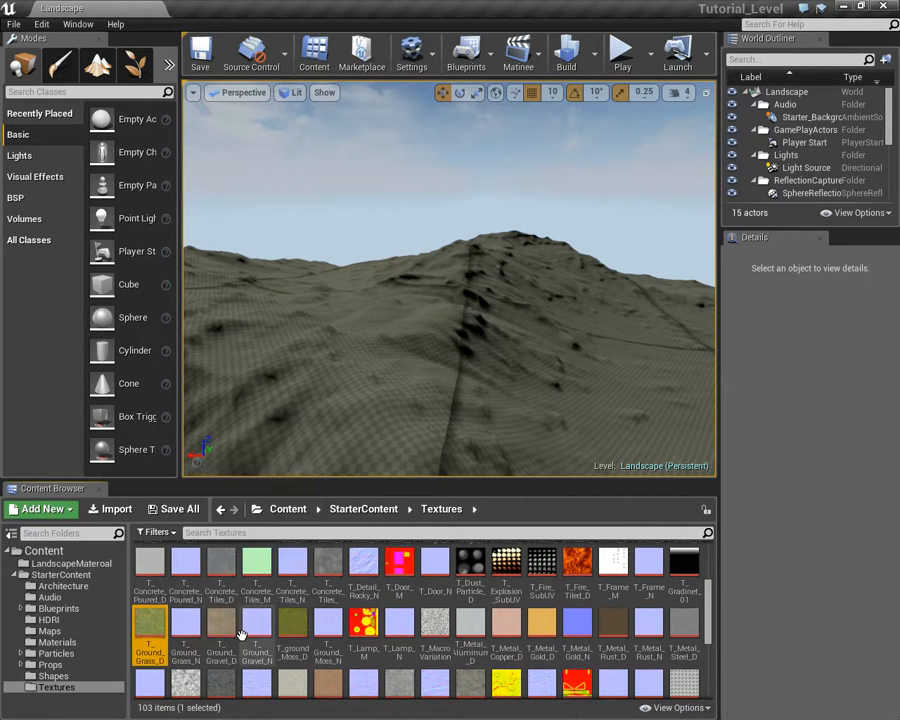
pyautogui.keyDown('ctrl'); pyautogui.click(187, 627); pyautogui.keyUp('ctrl')
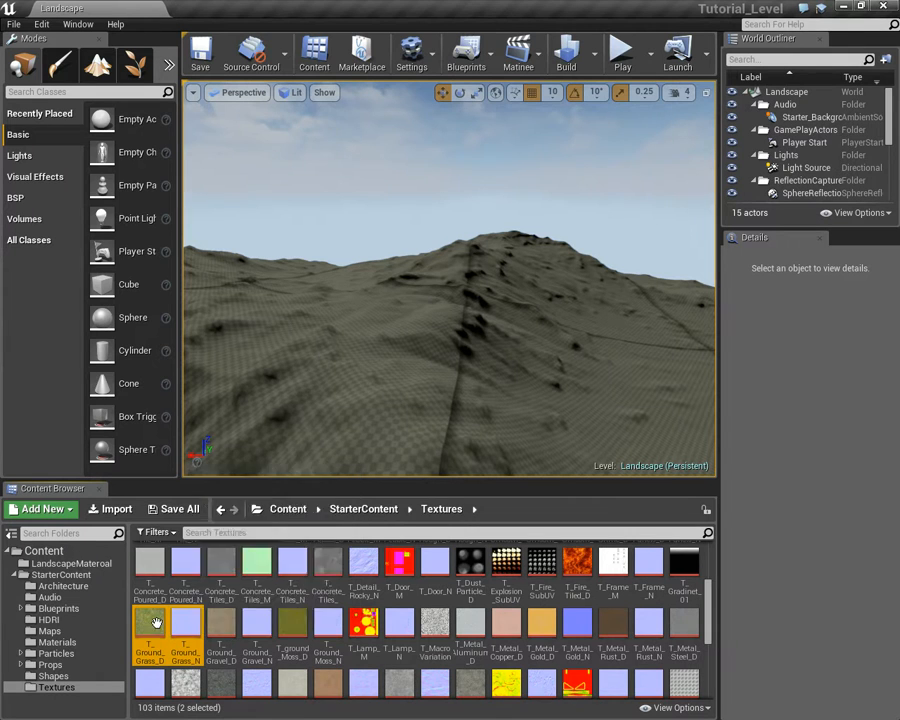
pyautogui.keyDown('ctrl'); pyautogui.click(220, 624); pyautogui.keyUp('ctrl')
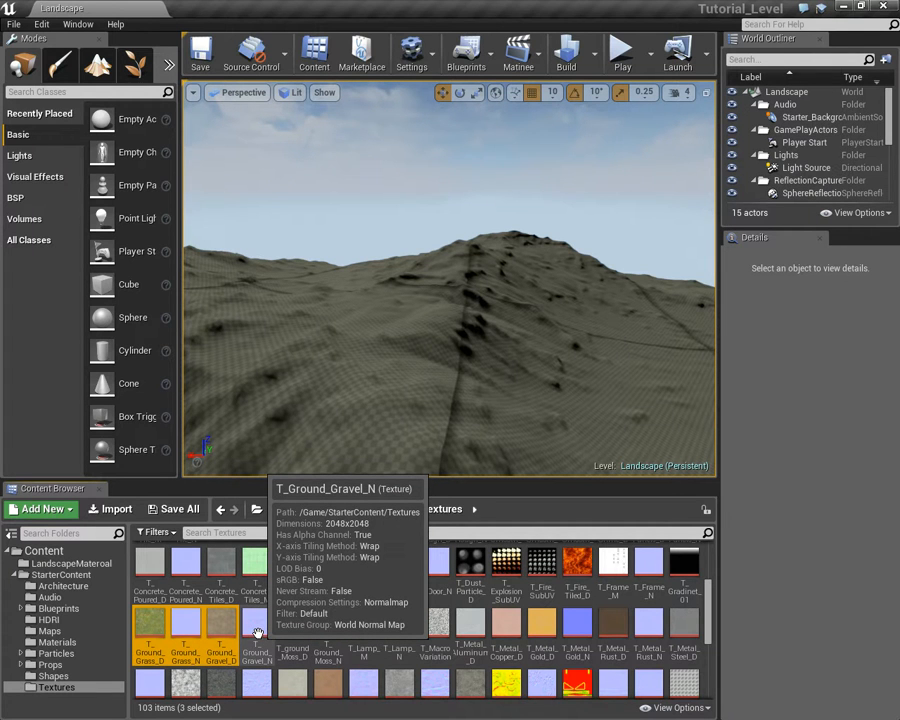
pyautogui.keyDown('ctrl'); pyautogui.click(257, 633); pyautogui.keyUp('ctrl')
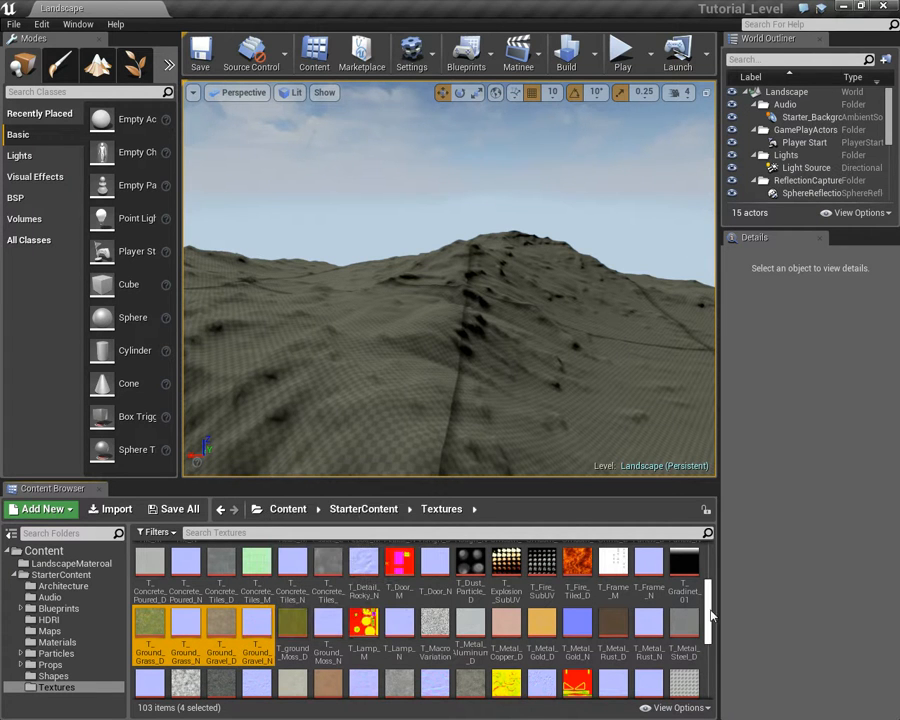
pyautogui.scroll(-2, 710, 615)
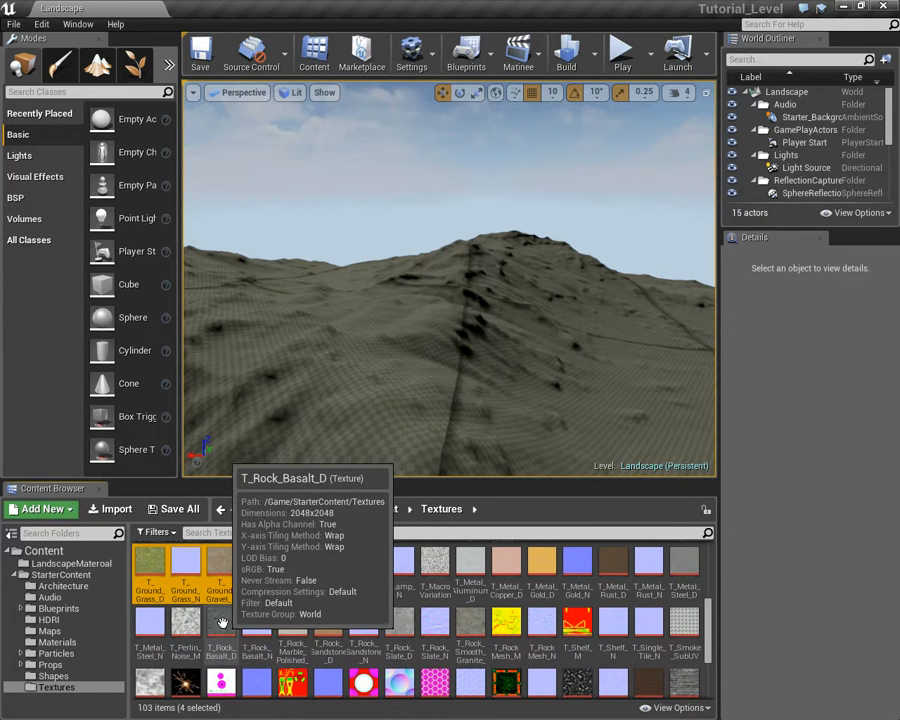
pyautogui.keyDown('ctrl'); pyautogui.click(222, 623); pyautogui.keyUp('ctrl')
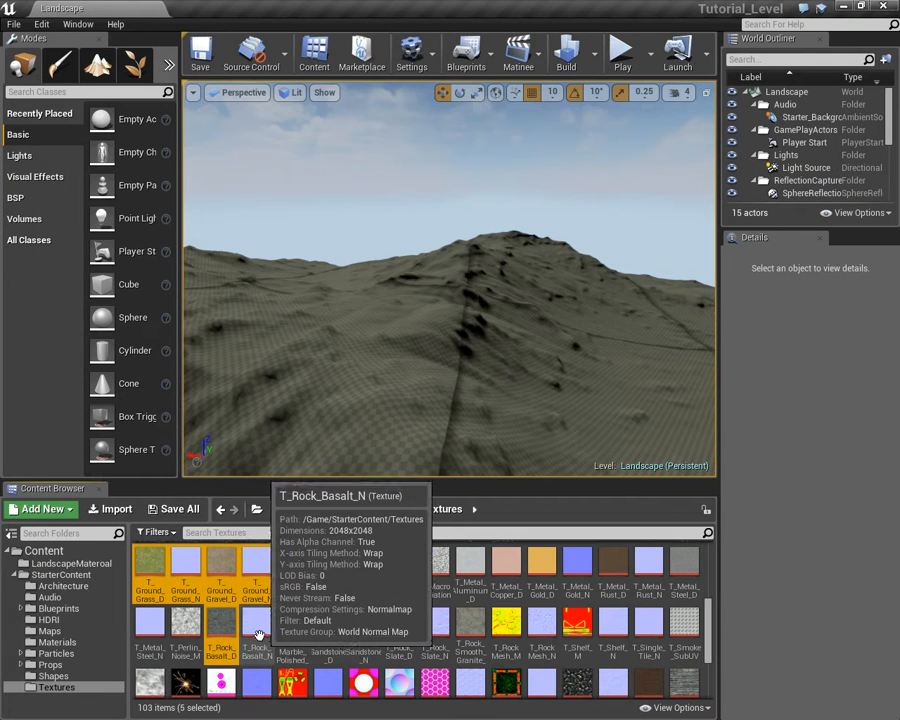
pyautogui.keyDown('ctrl'); pyautogui.click(258, 628); pyautogui.keyUp('ctrl')
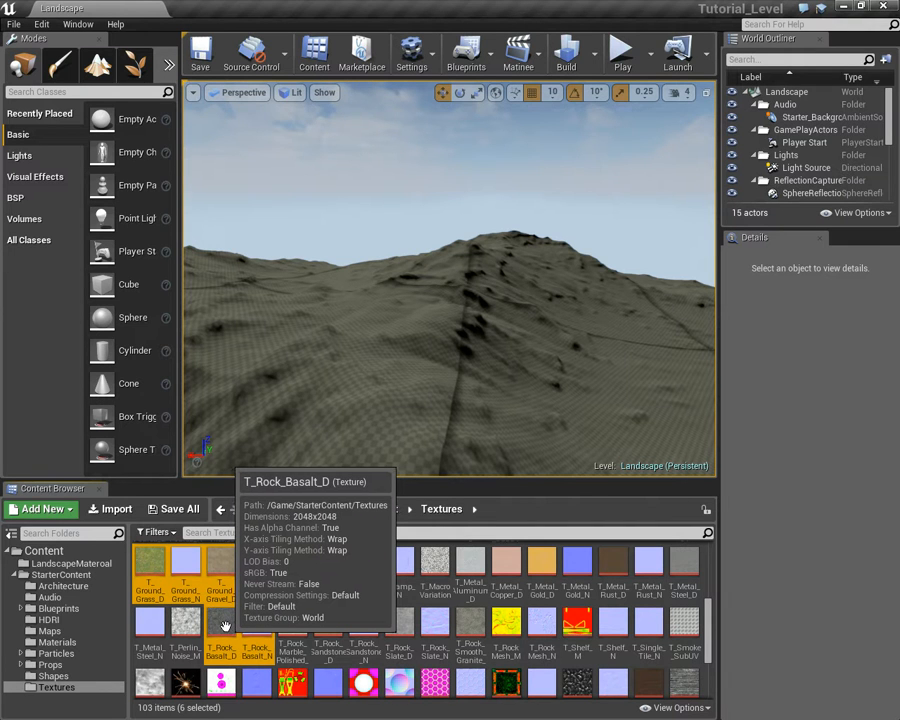
pyautogui.moveTo(225, 626); pyautogui.dragTo(95, 572)
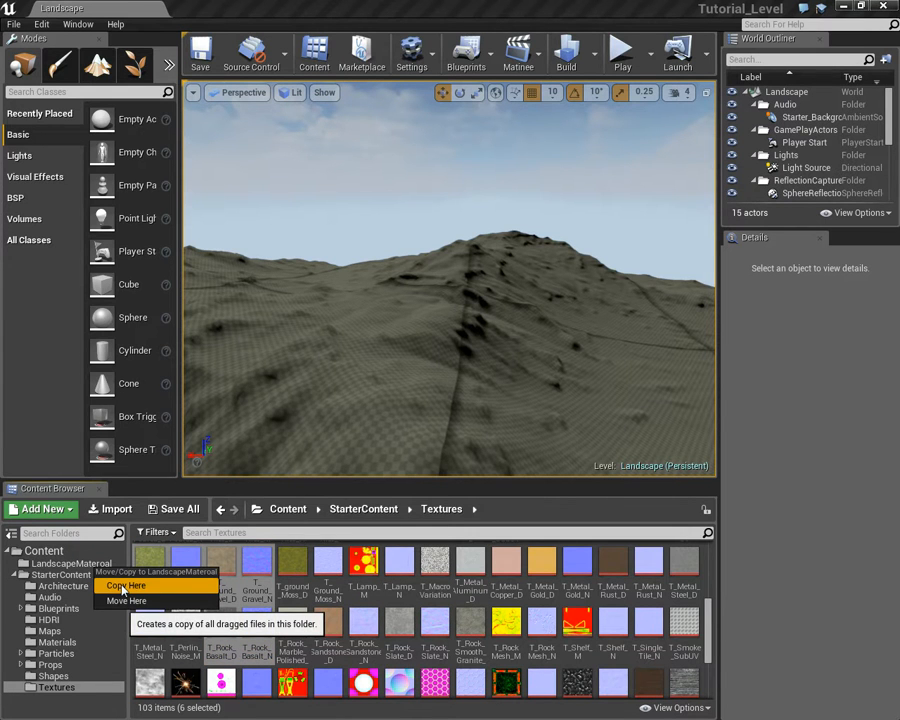
pyautogui.click(123, 587)
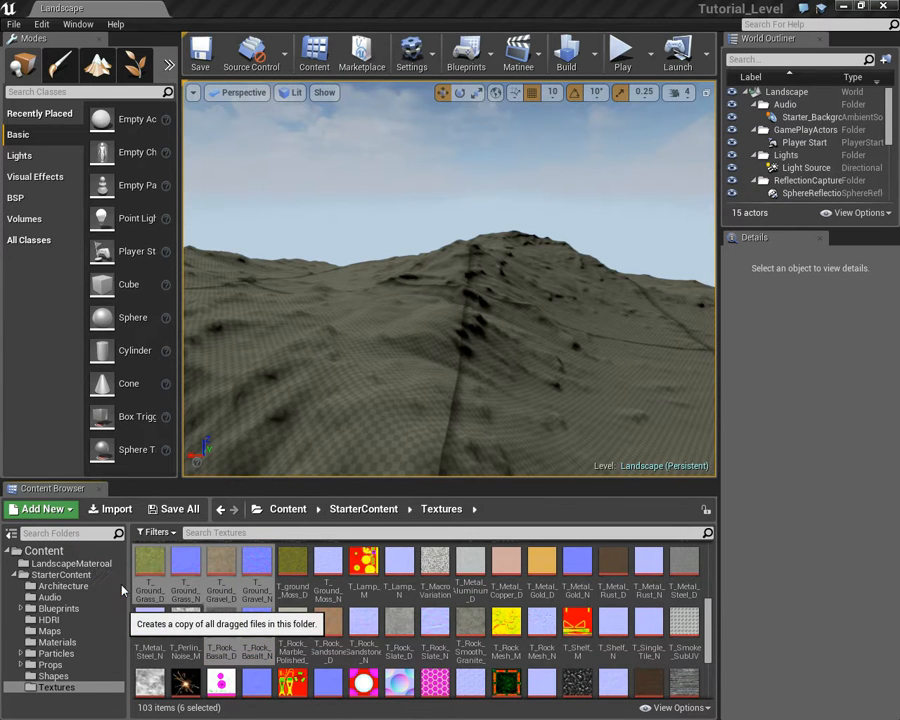
# Create a new material named Landscape in the LandscapeMateroal folder.
pyautogui.click(72, 564)
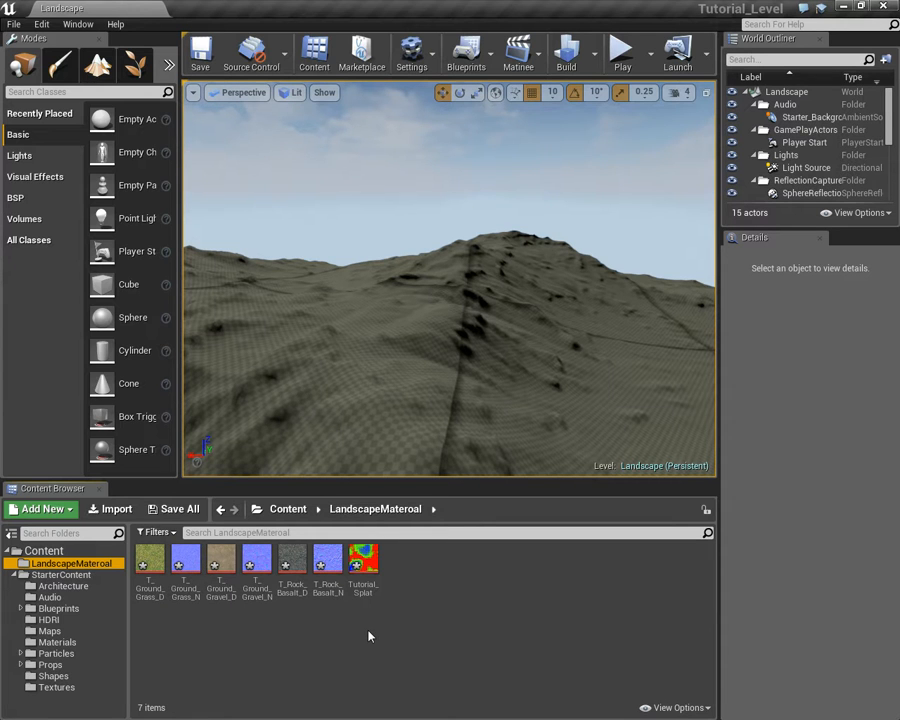
pyautogui.rightClick(424, 583)
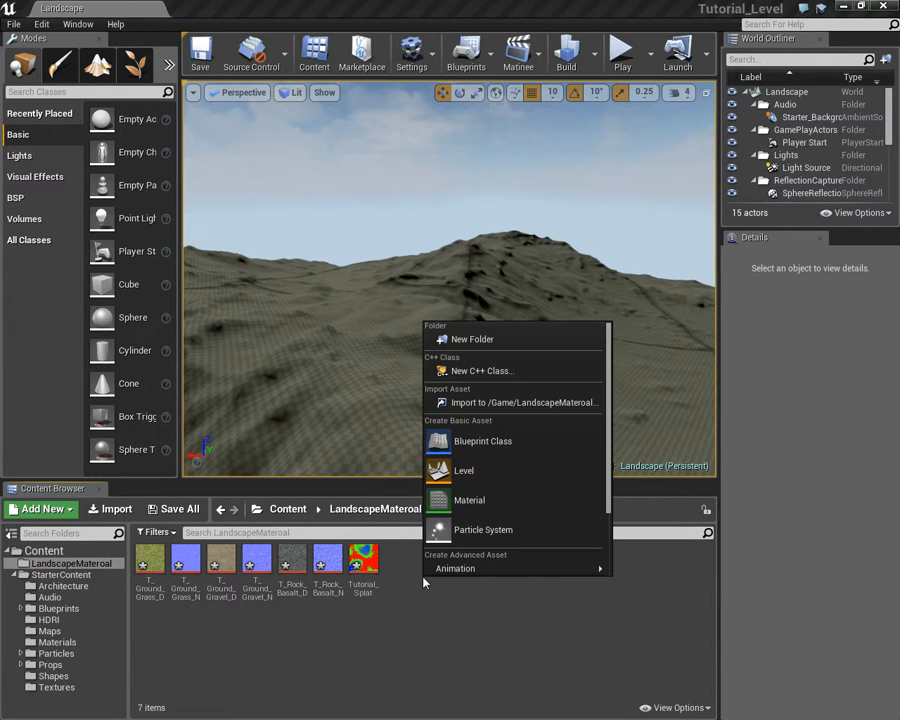
pyautogui.click(470, 502)
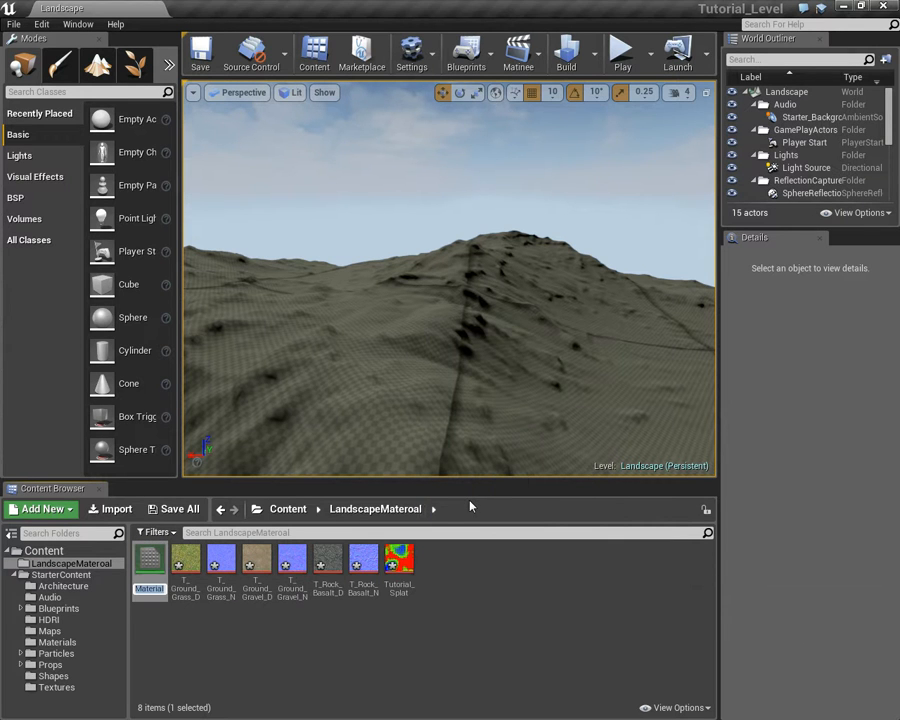
pyautogui.press('BackSpace')
pyautogui.write('La')
pyautogui.write('ndscap')
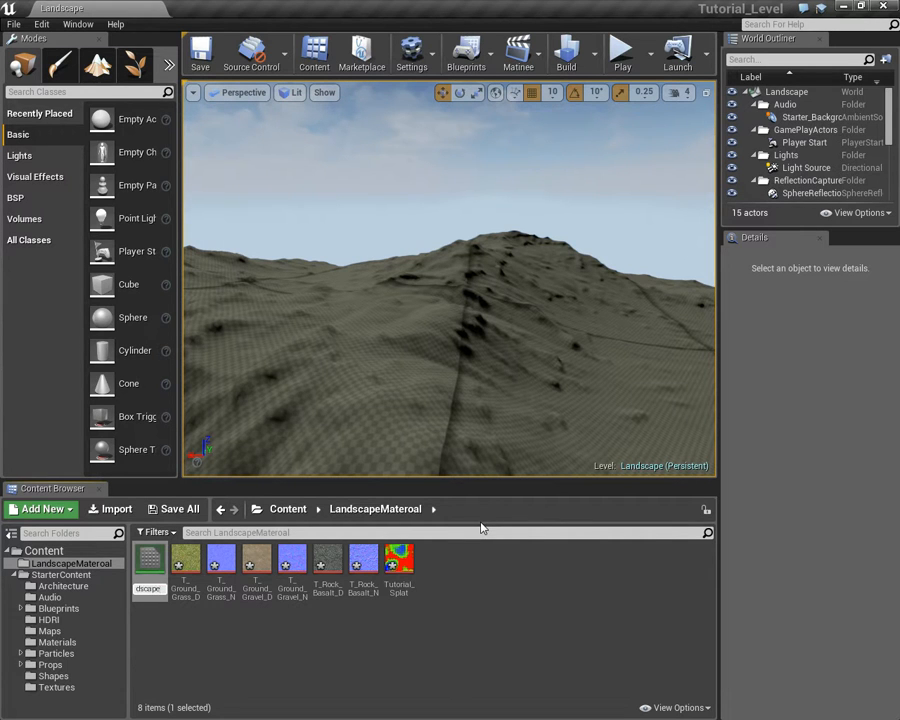
pyautogui.write('e')
pyautogui.press('Return')
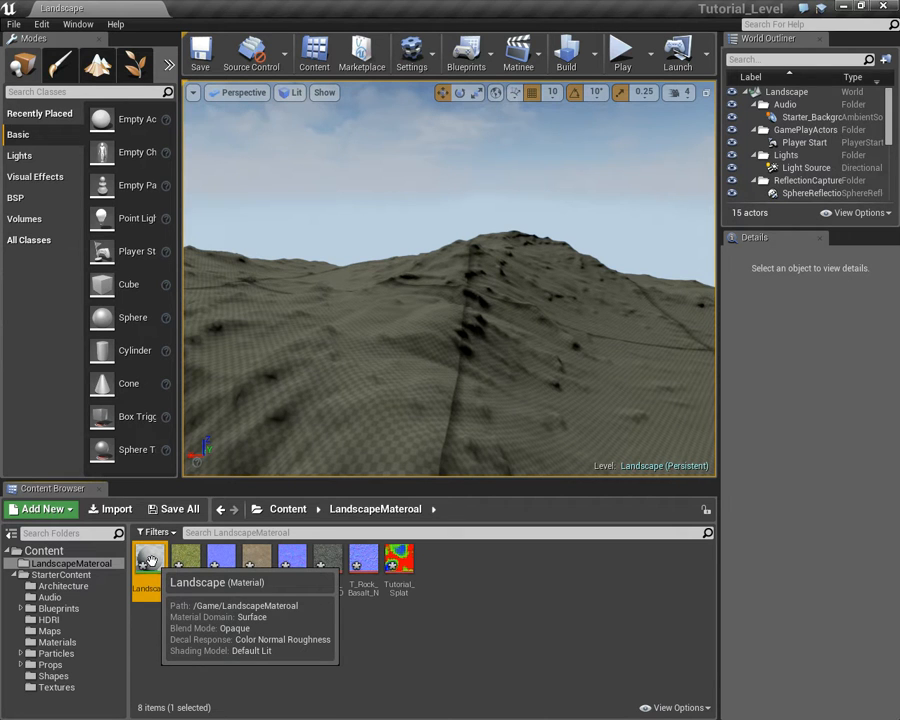
# Open the Landscape material for editing and move its main node further right in the graph.
pyautogui.doubleClick(149, 557)
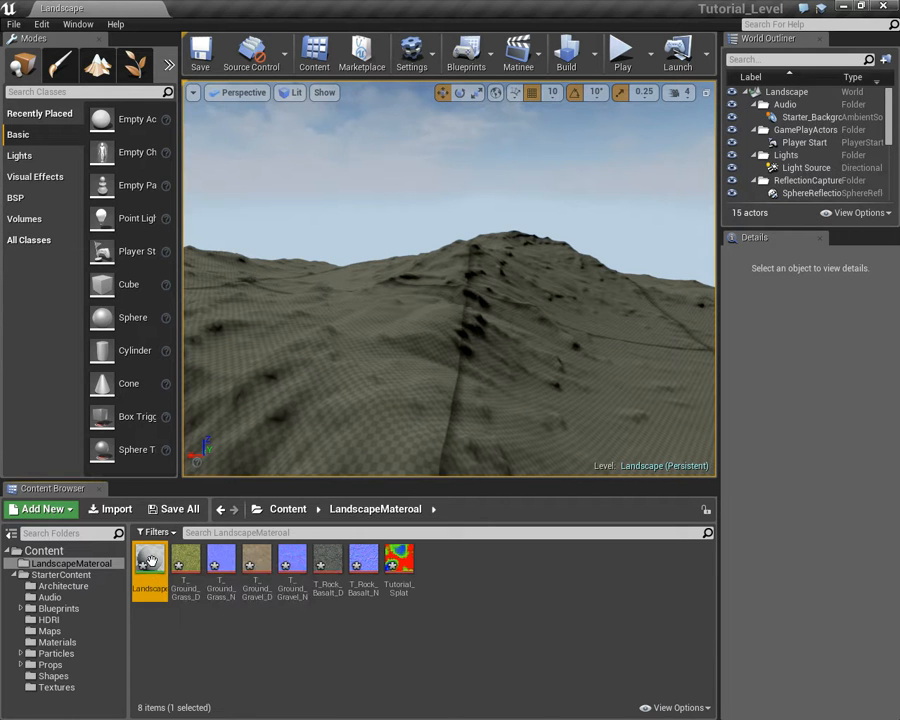
pyautogui.moveTo(266, 240); pyautogui.dragTo(383, 258, button='right')
pyautogui.scroll(-2, 383, 258)
pyautogui.moveTo(528, 268); pyautogui.dragTo(595, 263)
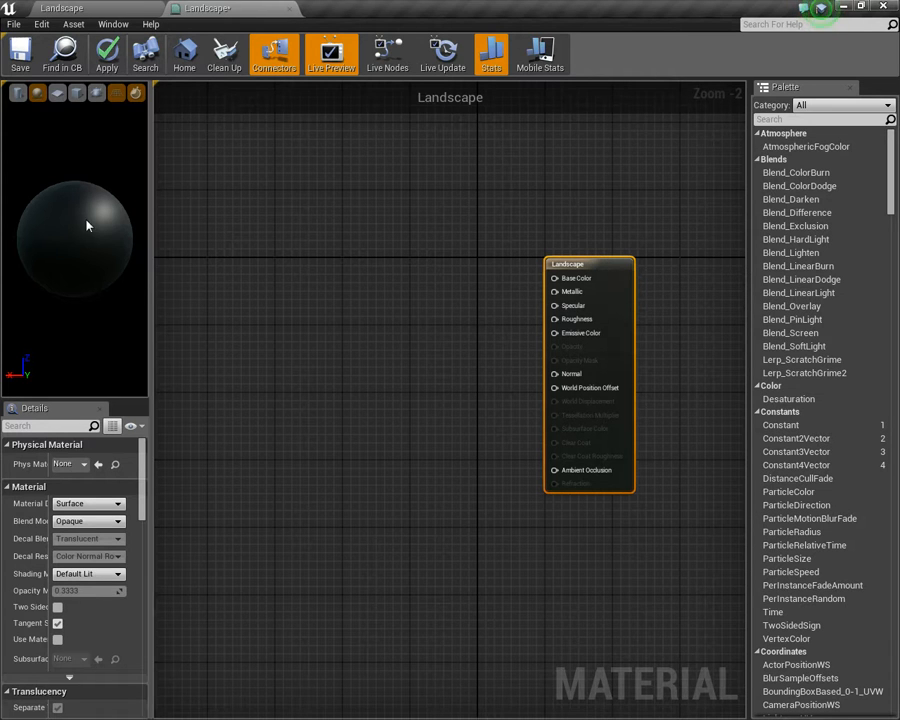
pyautogui.moveTo(288, 290); pyautogui.dragTo(328, 310, button='right')
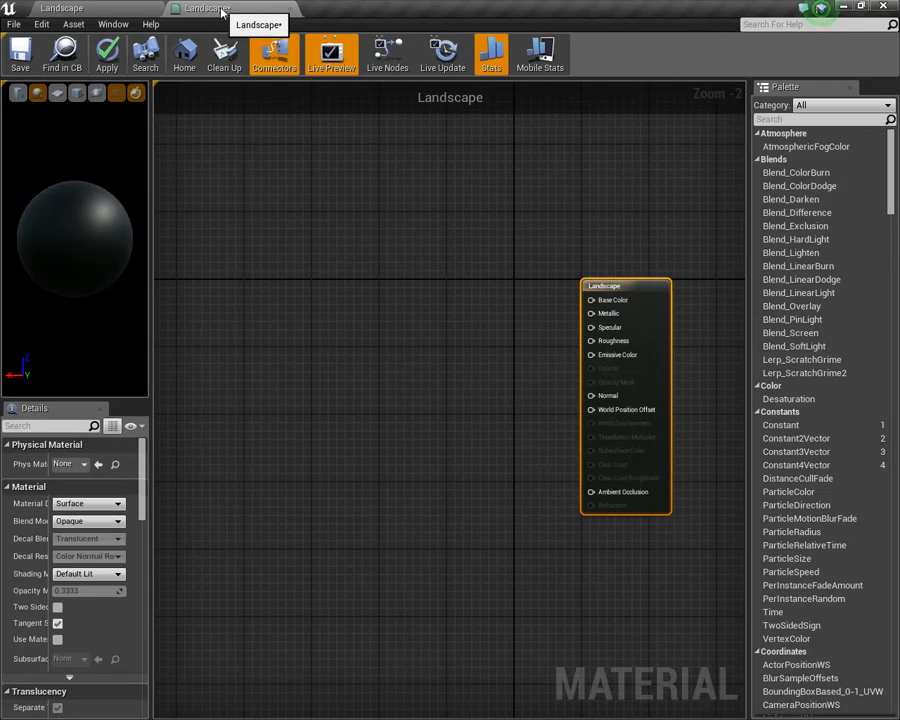
# Undock the material editor into a floating window and add Tutorial_Splat and T_Rock_Basalt_D to the graph as texture samples.
pyautogui.moveTo(224, 16); pyautogui.dragTo(370, 52)
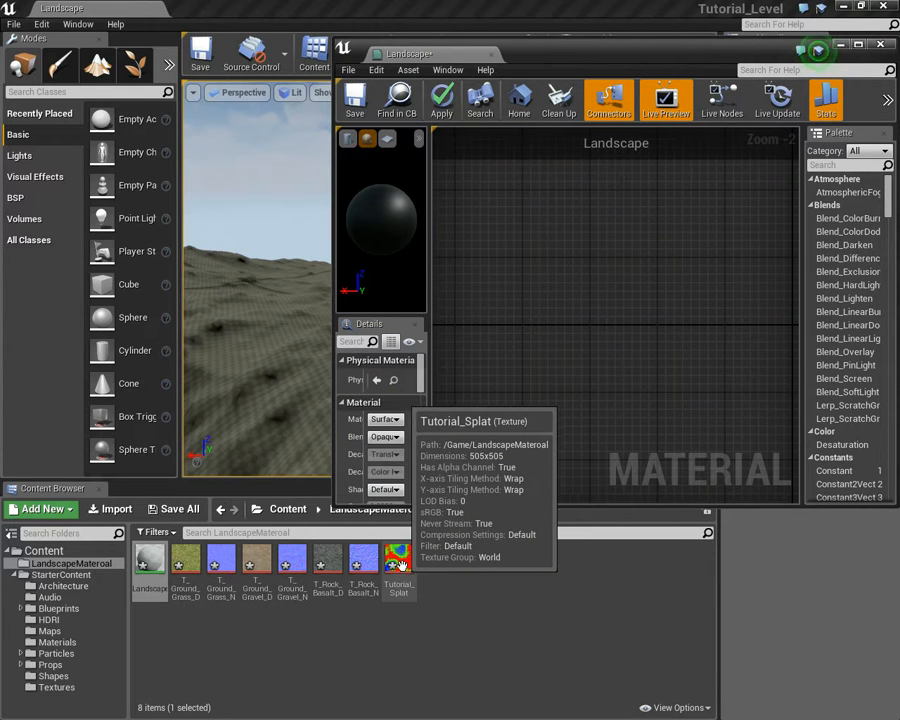
pyautogui.moveTo(399, 566); pyautogui.dragTo(640, 356)
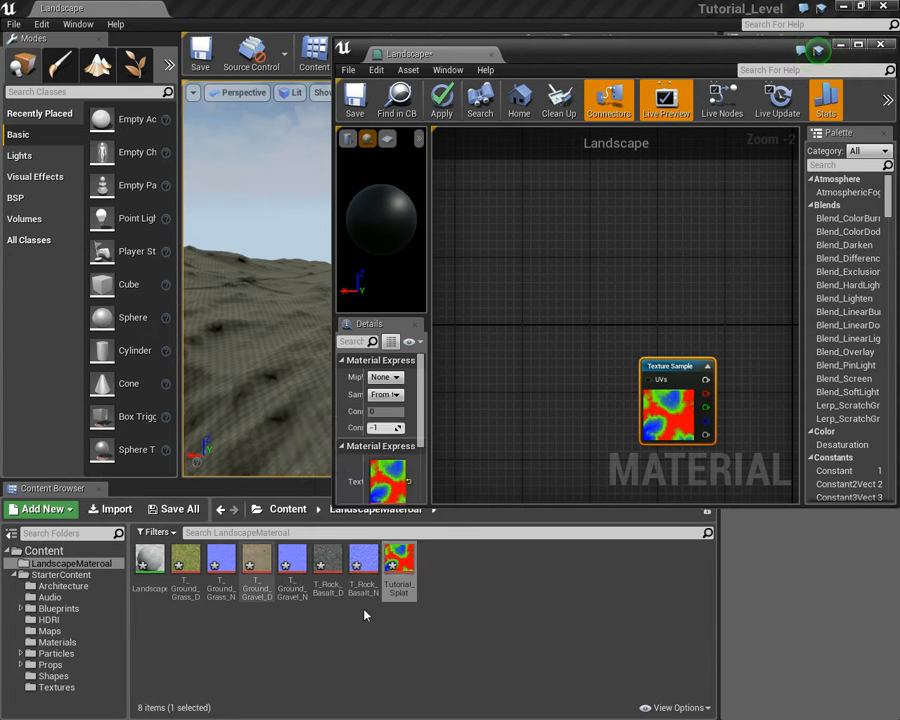
pyautogui.moveTo(329, 566); pyautogui.dragTo(631, 159)
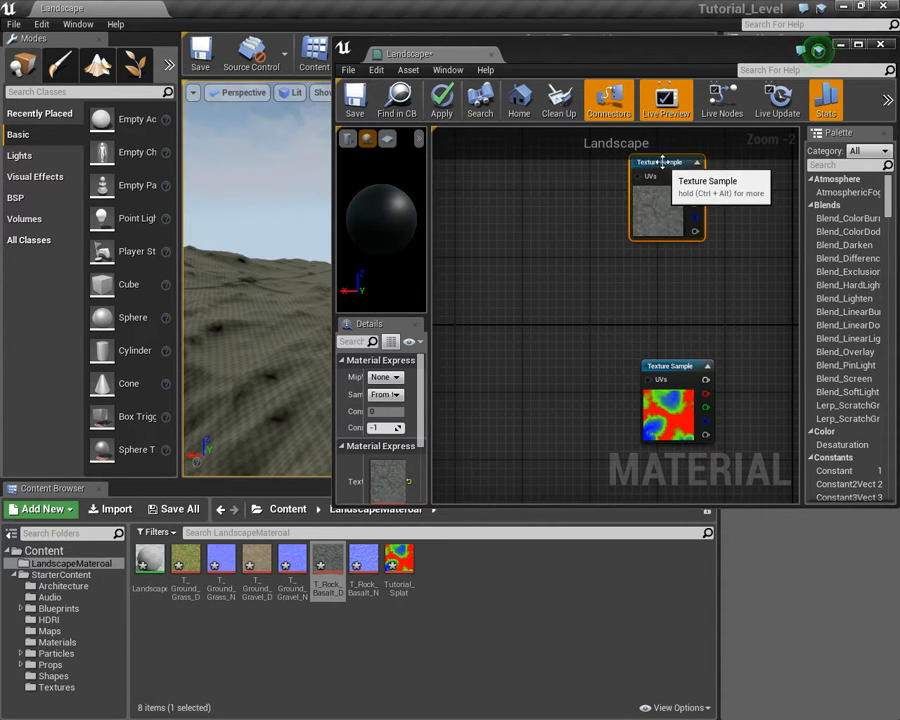
# Add T_Ground_Grass_D as a texture sample below the rock sample and move the splat sample down to leave a gap.
pyautogui.moveTo(186, 565); pyautogui.dragTo(620, 262)
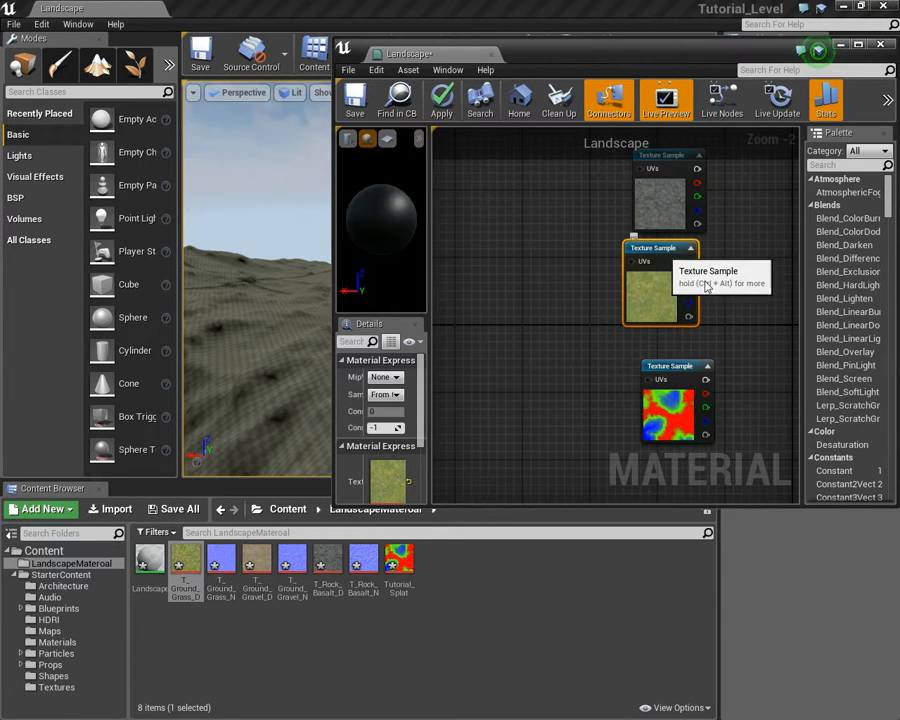
pyautogui.scroll(-3, 727, 309)
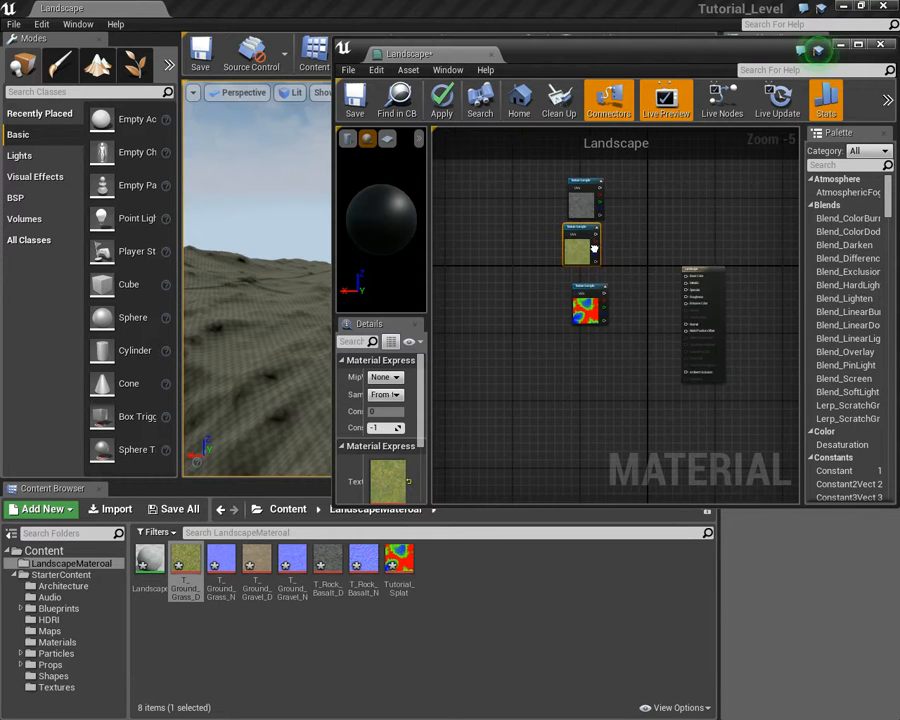
pyautogui.moveTo(587, 302); pyautogui.dragTo(578, 340)
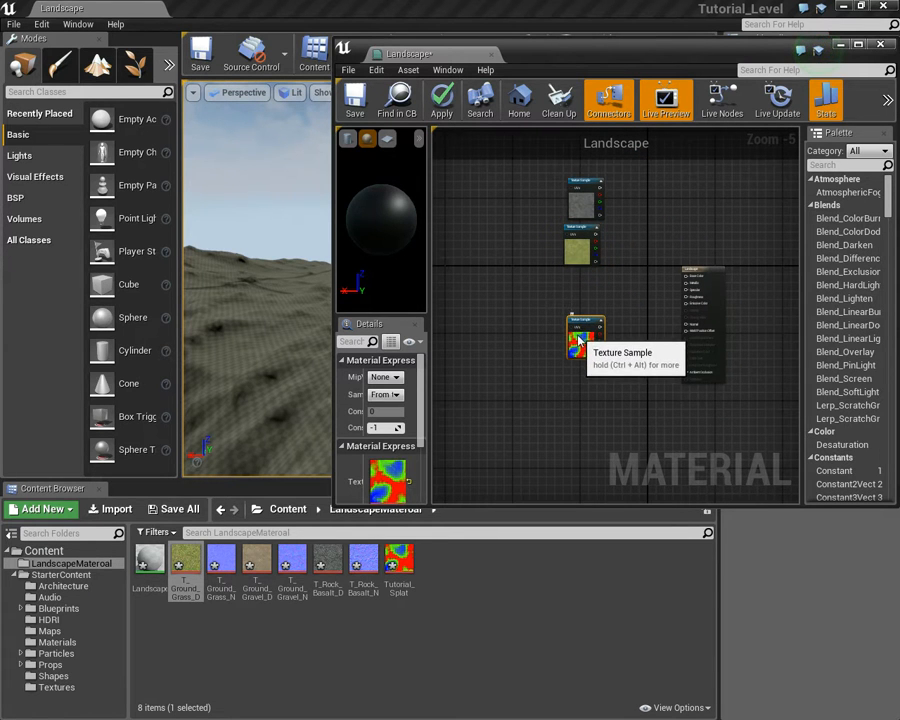
# Add T_Ground_Gravel_D as a texture sample between the grass and splat samples and align all four in a column.
pyautogui.click(257, 566)
pyautogui.moveTo(257, 566); pyautogui.dragTo(545, 250)
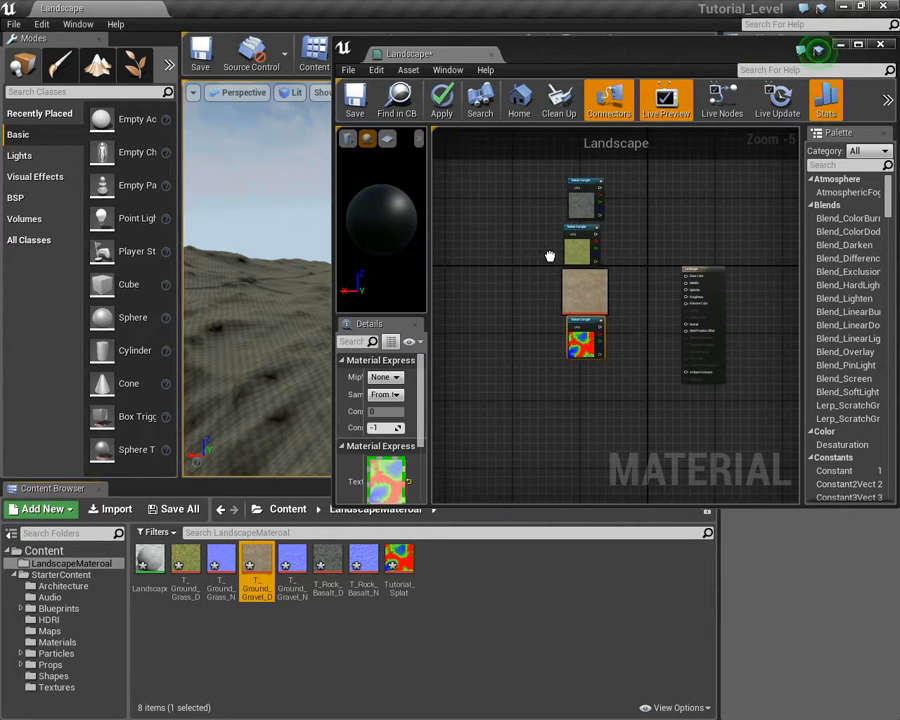
pyautogui.moveTo(565, 293); pyautogui.dragTo(584, 299)
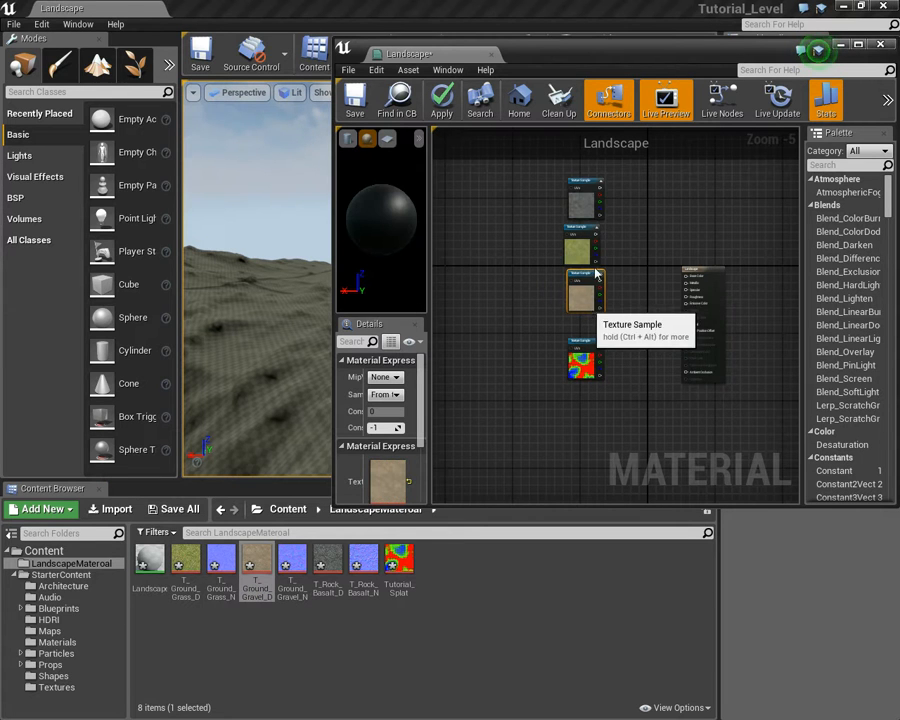
pyautogui.moveTo(584, 228); pyautogui.dragTo(588, 234)
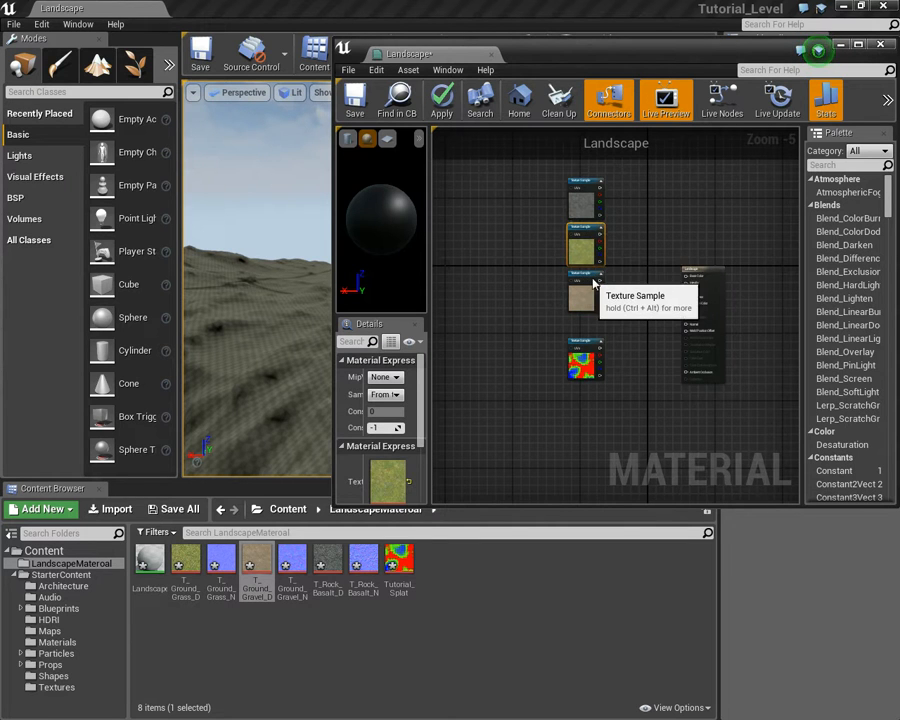
pyautogui.click(594, 285)
pyautogui.moveTo(590, 343); pyautogui.dragTo(594, 337)
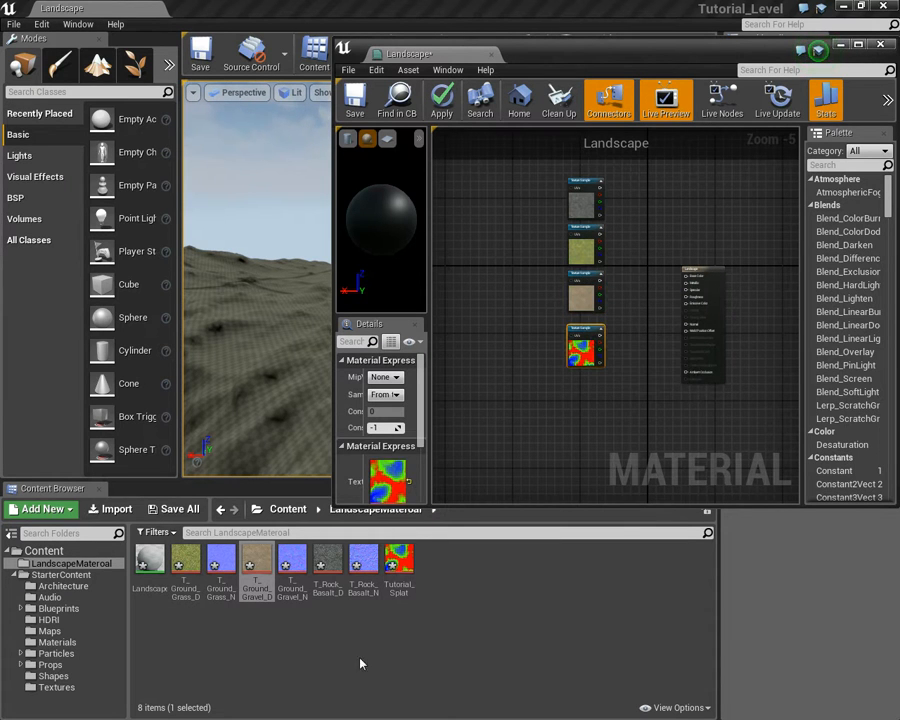
# Add T_Rock_Basalt_N and T_Ground_Grass_N as texture samples and stack them below the splat sample.
pyautogui.moveTo(371, 579); pyautogui.dragTo(551, 365)
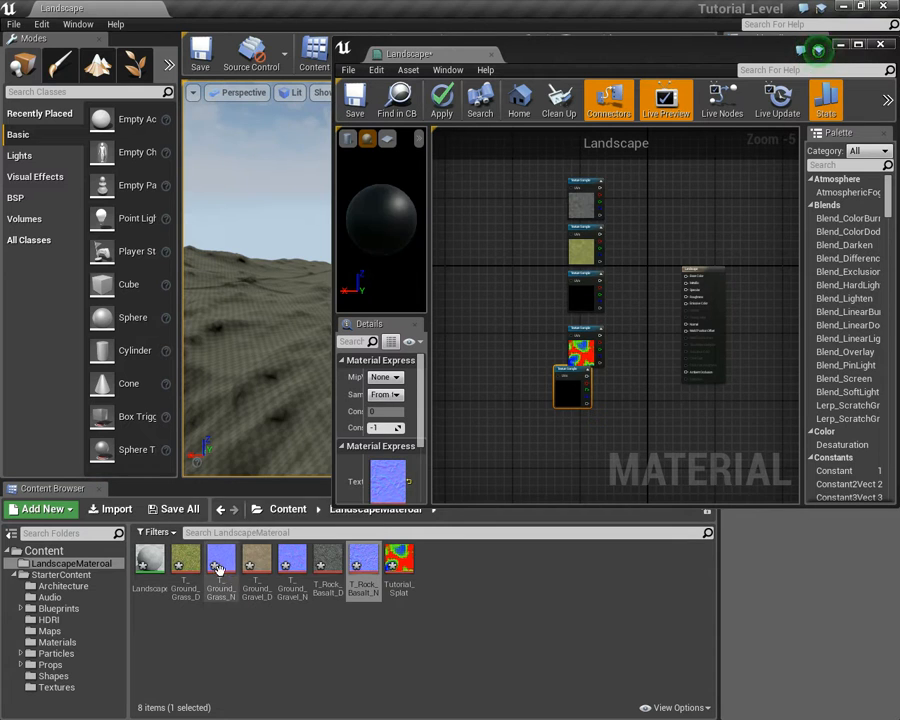
pyautogui.moveTo(218, 563); pyautogui.dragTo(584, 405)
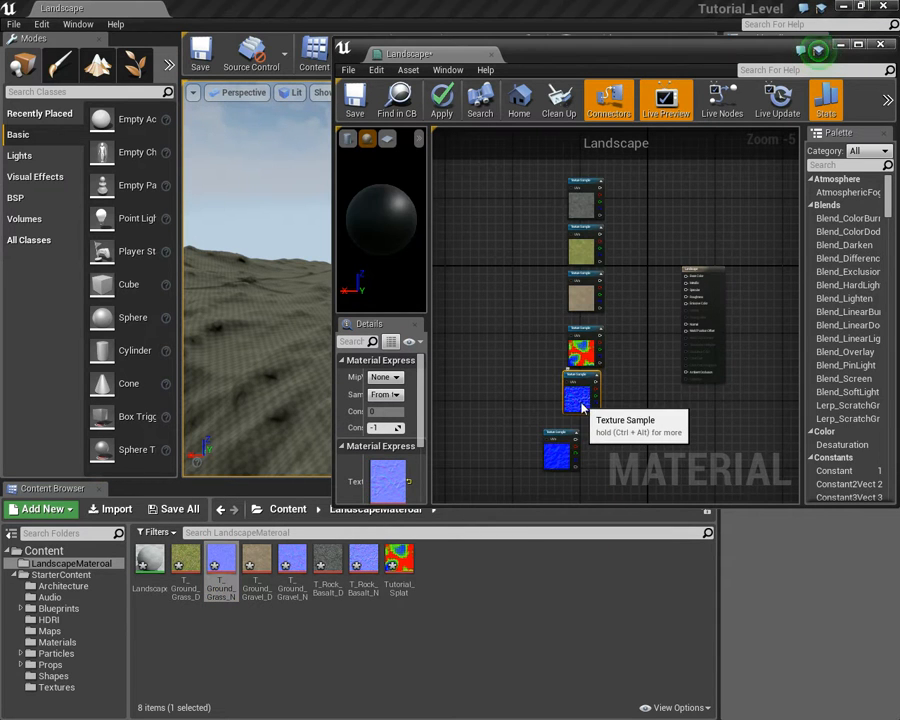
pyautogui.moveTo(575, 447); pyautogui.dragTo(602, 445)
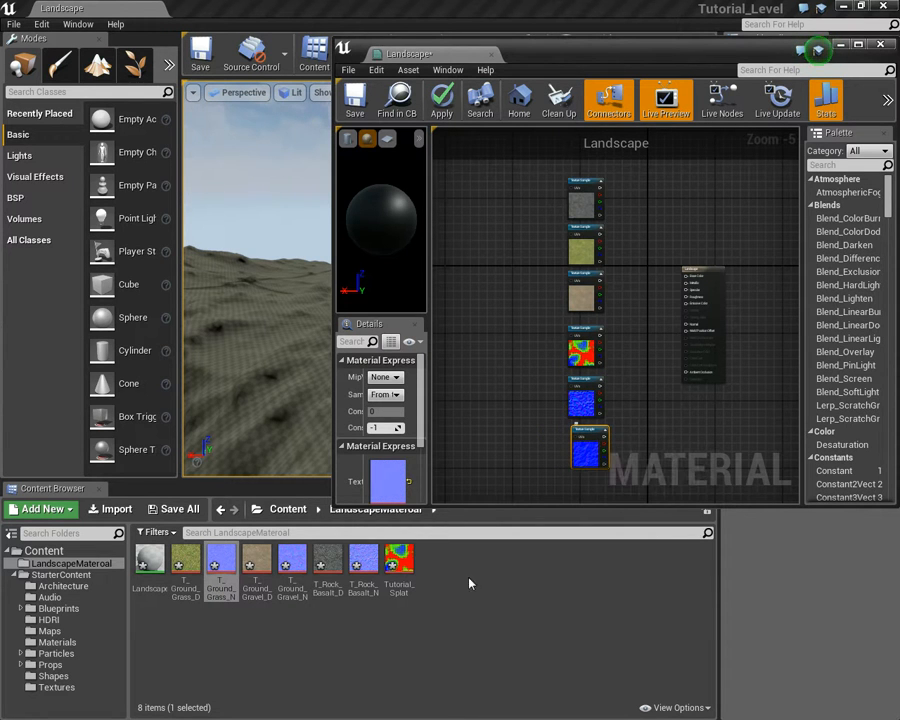
pyautogui.moveTo(328, 562); pyautogui.dragTo(515, 452)
pyautogui.scroll(-3, 628, 471)
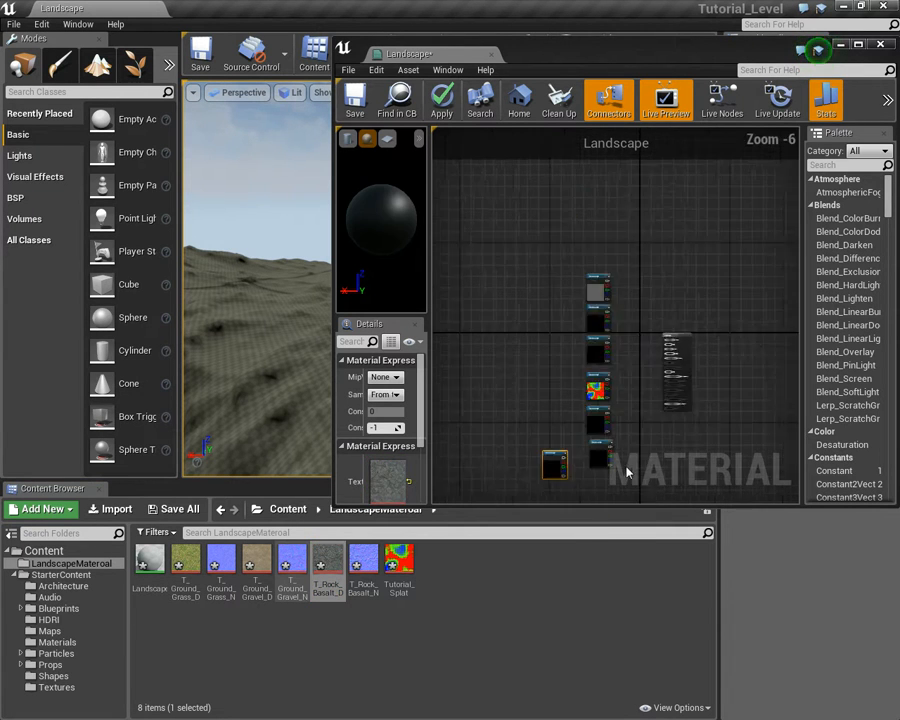
pyautogui.moveTo(628, 471); pyautogui.dragTo(603, 341, button='right')
pyautogui.moveTo(507, 352); pyautogui.dragTo(546, 369)
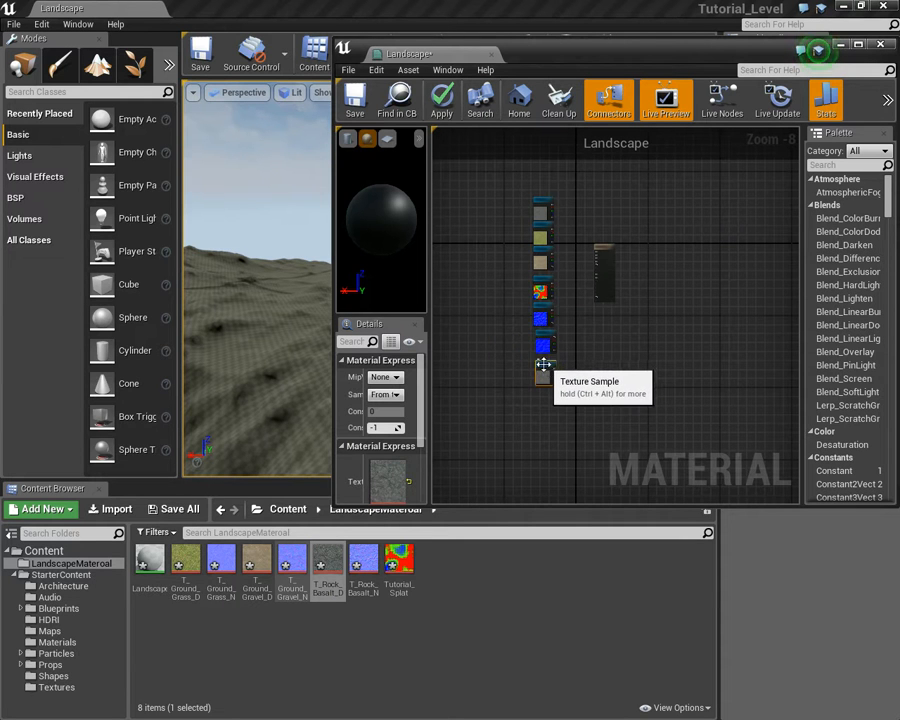
pyautogui.scroll(3, 671, 355)
pyautogui.moveTo(437, 59); pyautogui.dragTo(200, 10)
pyautogui.moveTo(405, 297); pyautogui.dragTo(611, 460, button='right')
pyautogui.scroll(4, 578, 409)
pyautogui.moveTo(430, 265); pyautogui.dragTo(739, 573, button='right')
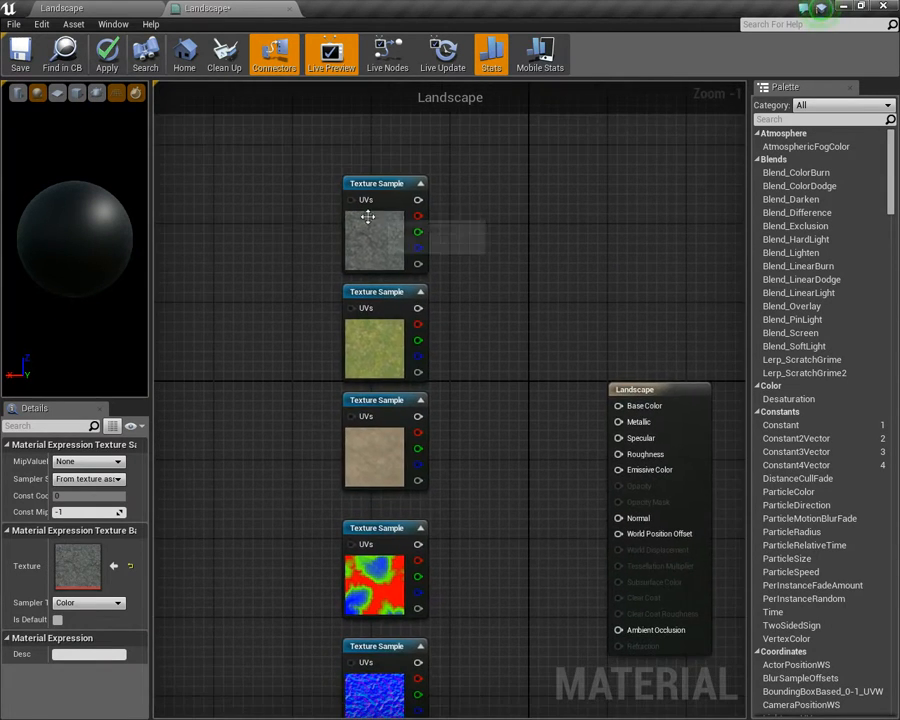
pyautogui.moveTo(522, 410); pyautogui.dragTo(530, 202, button='right')
pyautogui.moveTo(520, 334); pyautogui.dragTo(517, 132, button='right')
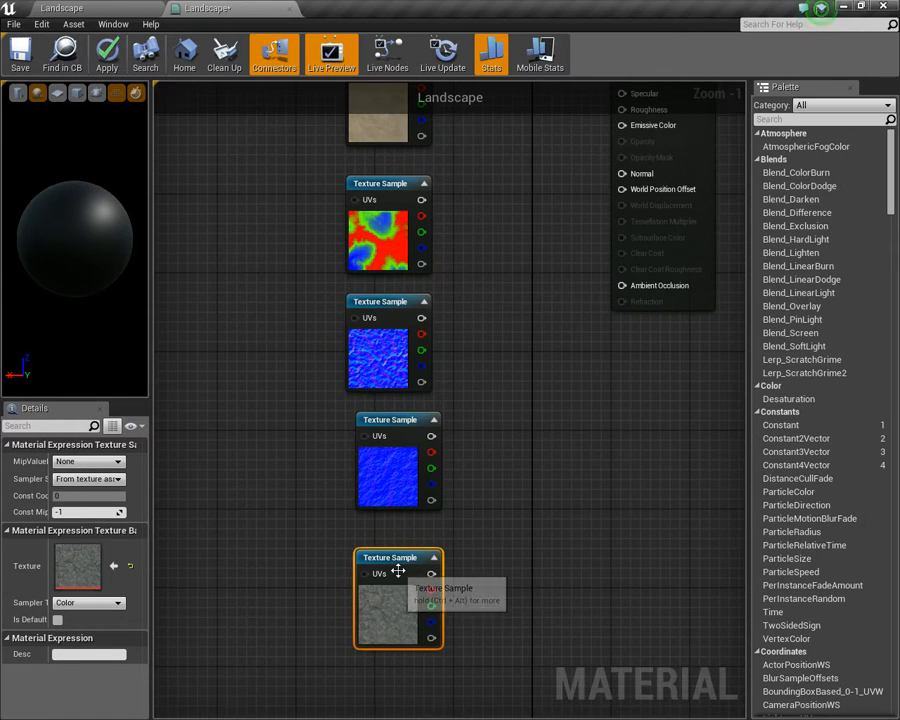
pyautogui.scroll(-4, 530, 540)
pyautogui.scroll(-2, 530, 540)
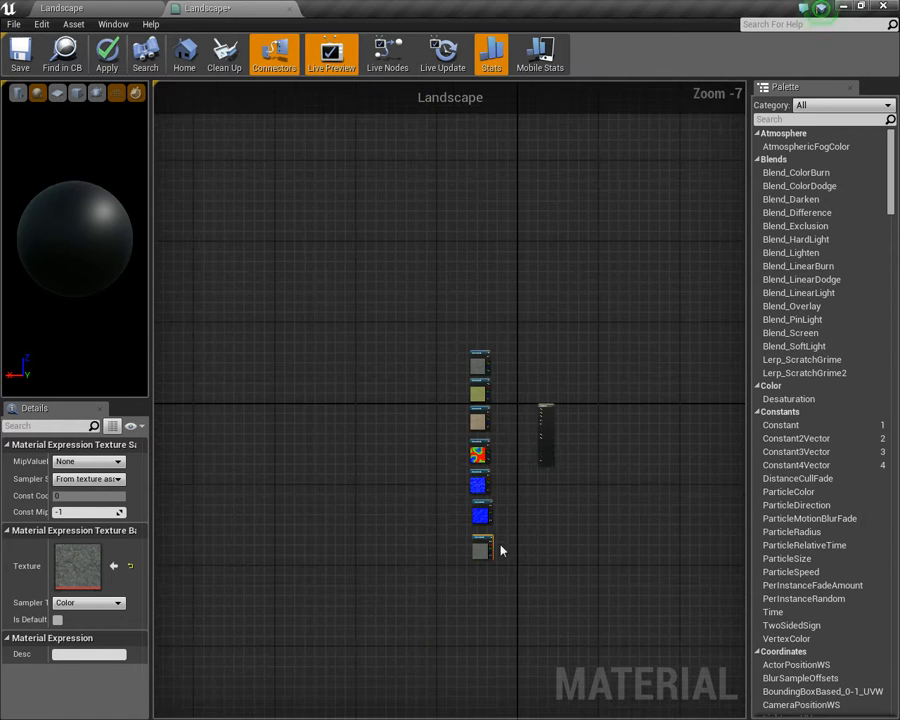
pyautogui.press('Delete')
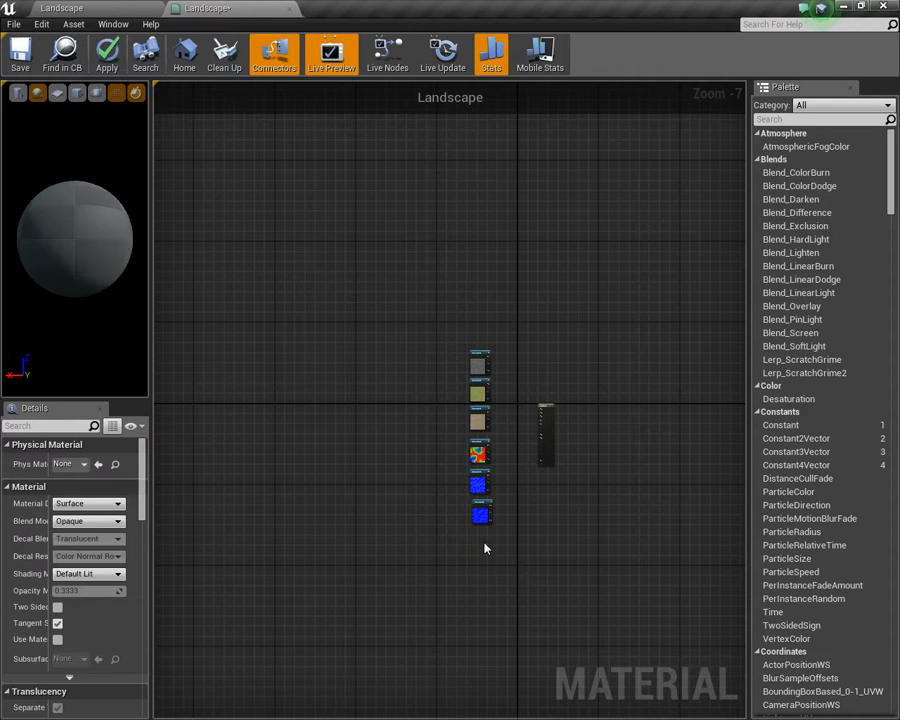
# Add T_Ground_Gravel_N as a texture sample and place it below the other two normal map samples.
pyautogui.moveTo(213, 12); pyautogui.dragTo(450, 116)
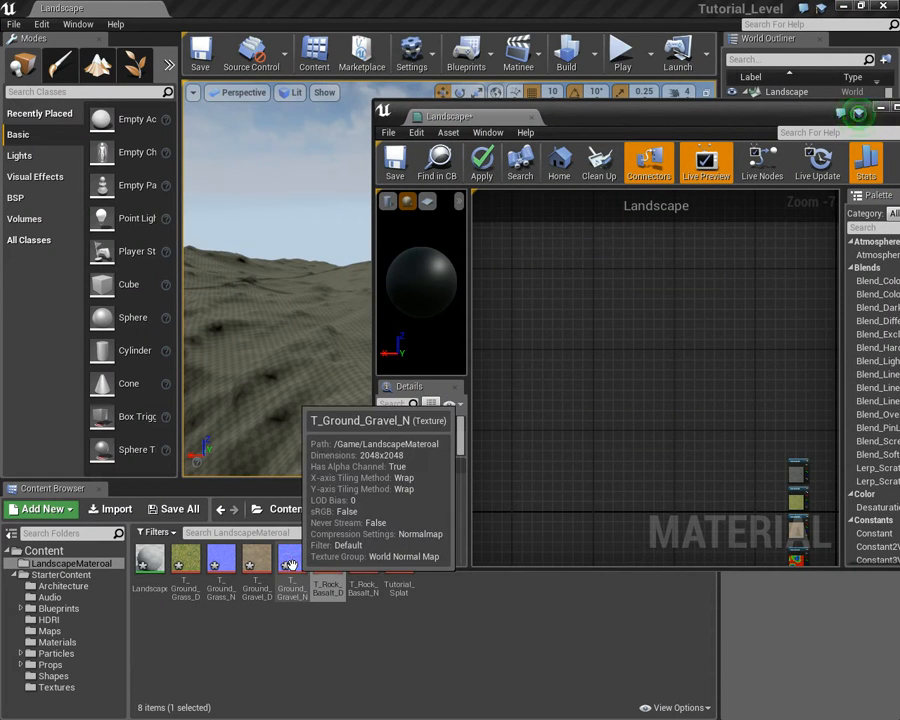
pyautogui.moveTo(296, 570); pyautogui.dragTo(624, 498)
pyautogui.moveTo(299, 35); pyautogui.dragTo(253, 5)
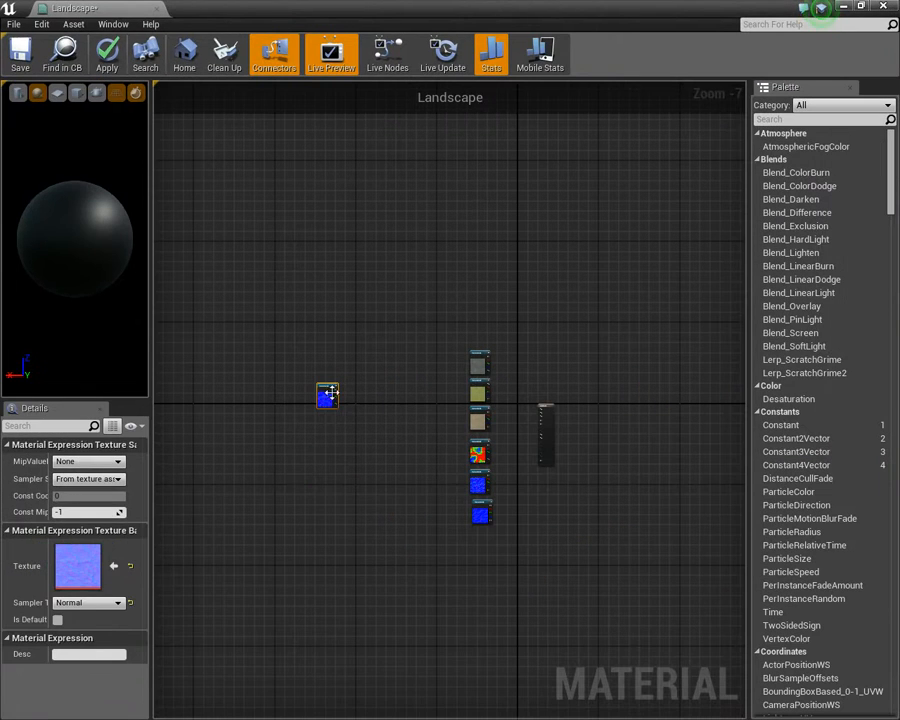
pyautogui.moveTo(329, 395); pyautogui.dragTo(485, 552)
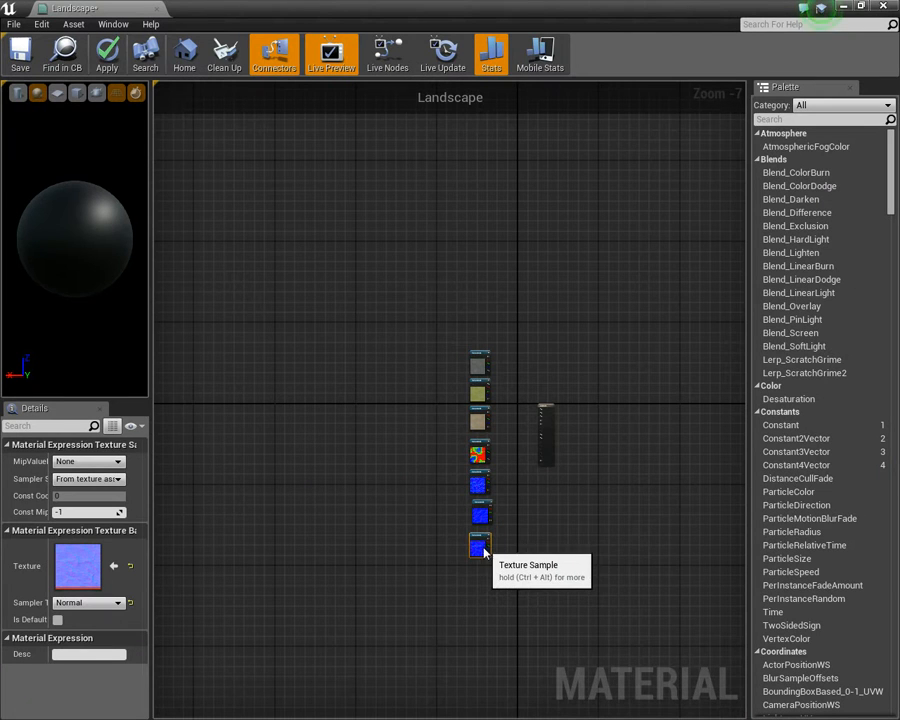
# Add two LandscapeLayerCoords nodes beside the texture samples and connect one of them to the UVs of the splat sample.
pyautogui.scroll(1, 590, 390)
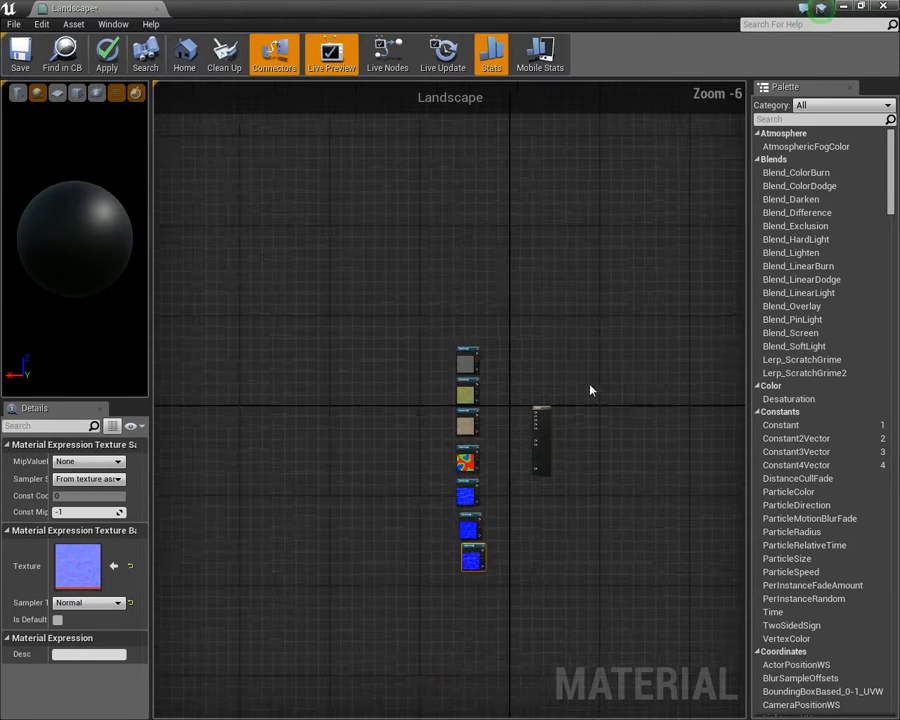
pyautogui.scroll(4, 590, 390)
pyautogui.moveTo(583, 386); pyautogui.dragTo(660, 210, button='right')
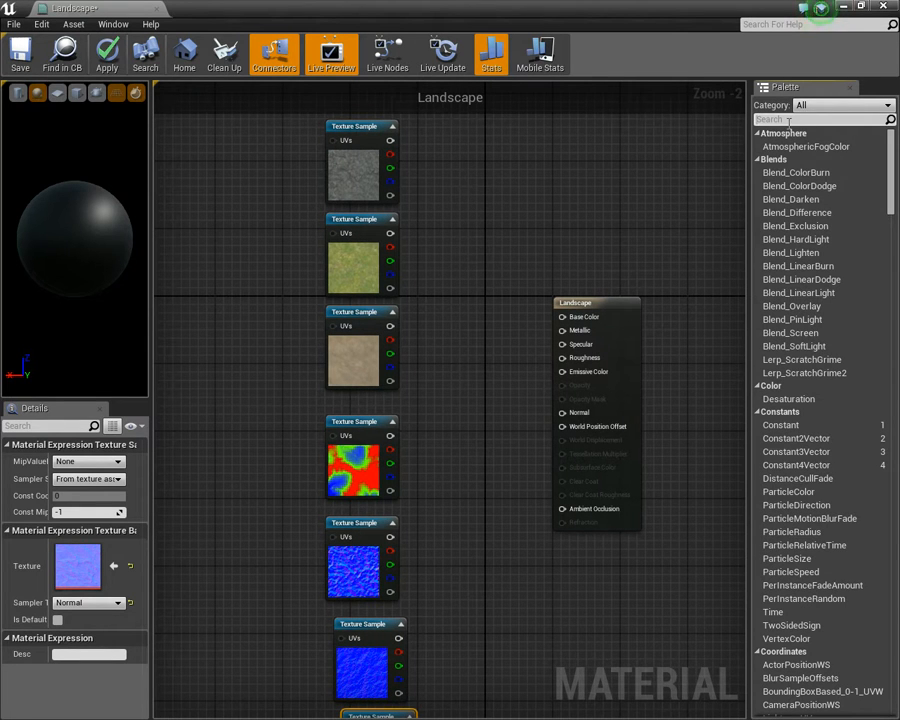
pyautogui.write('land')
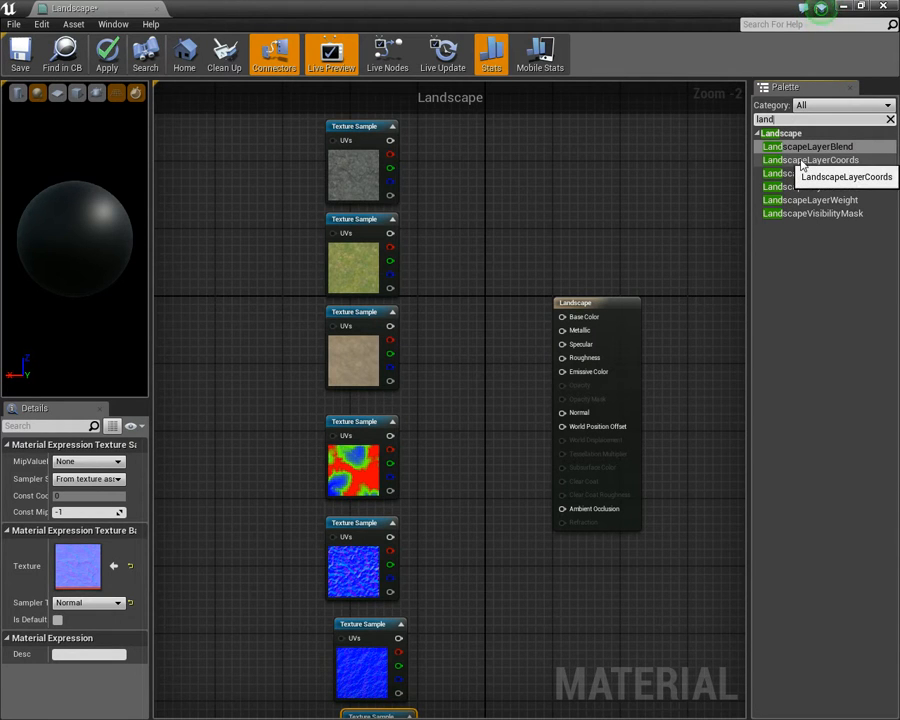
pyautogui.moveTo(787, 167); pyautogui.dragTo(168, 208)
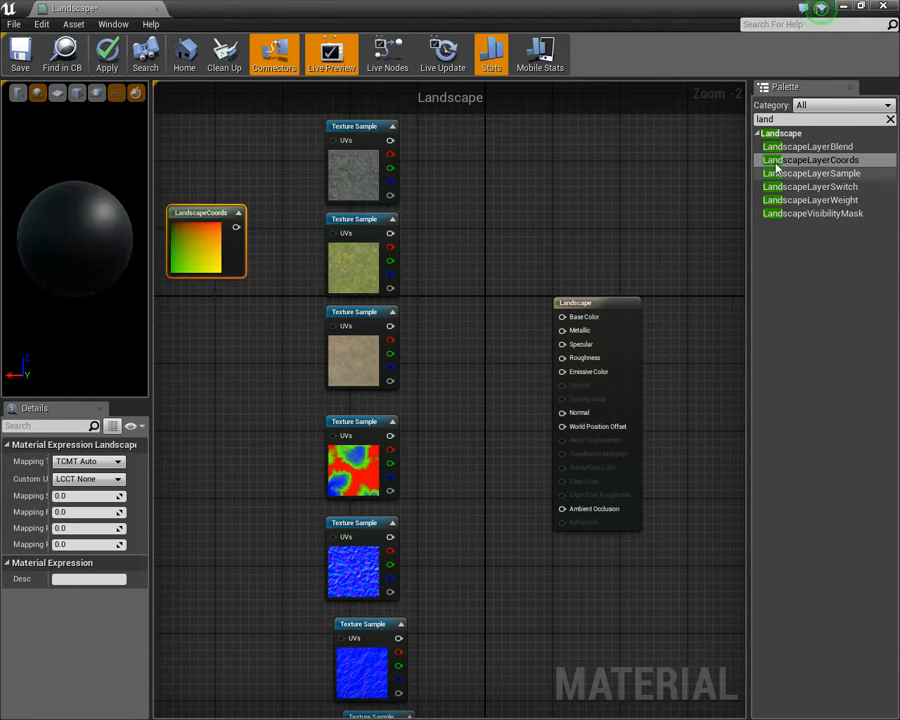
pyautogui.moveTo(790, 160); pyautogui.dragTo(341, 443)
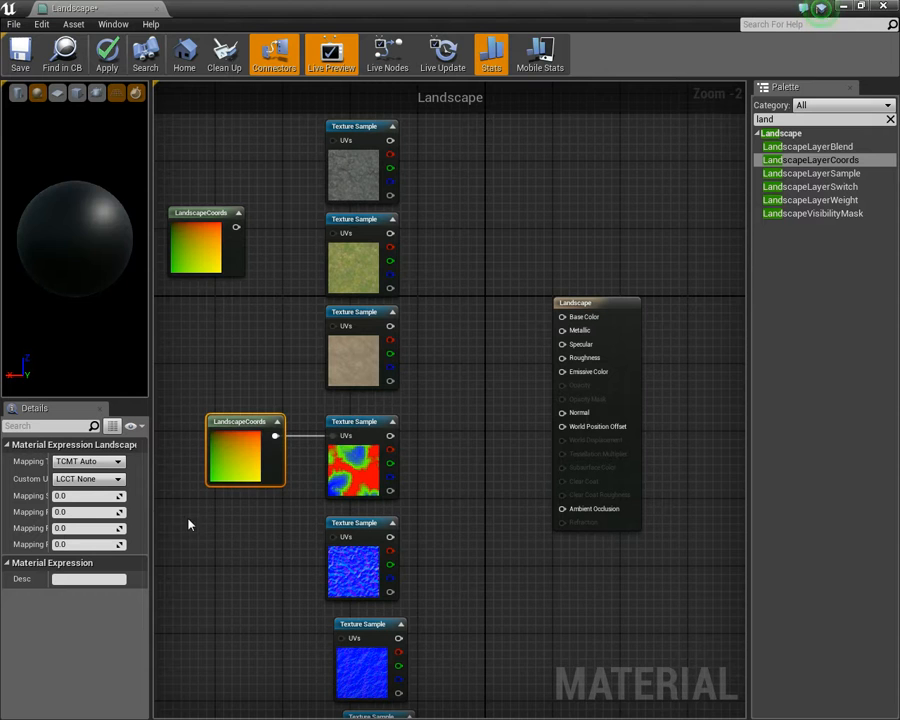
# Set the Mapping Scale of the LandscapeCoords node connected to the splat sample to 505.
pyautogui.moveTo(152, 505); pyautogui.dragTo(244, 506)
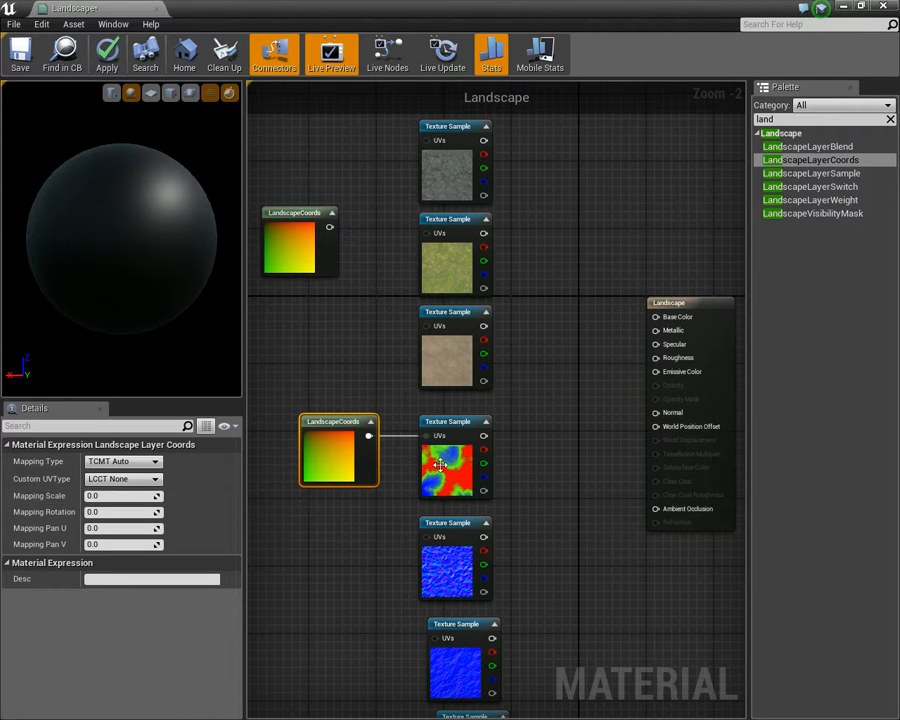
pyautogui.click(95, 495)
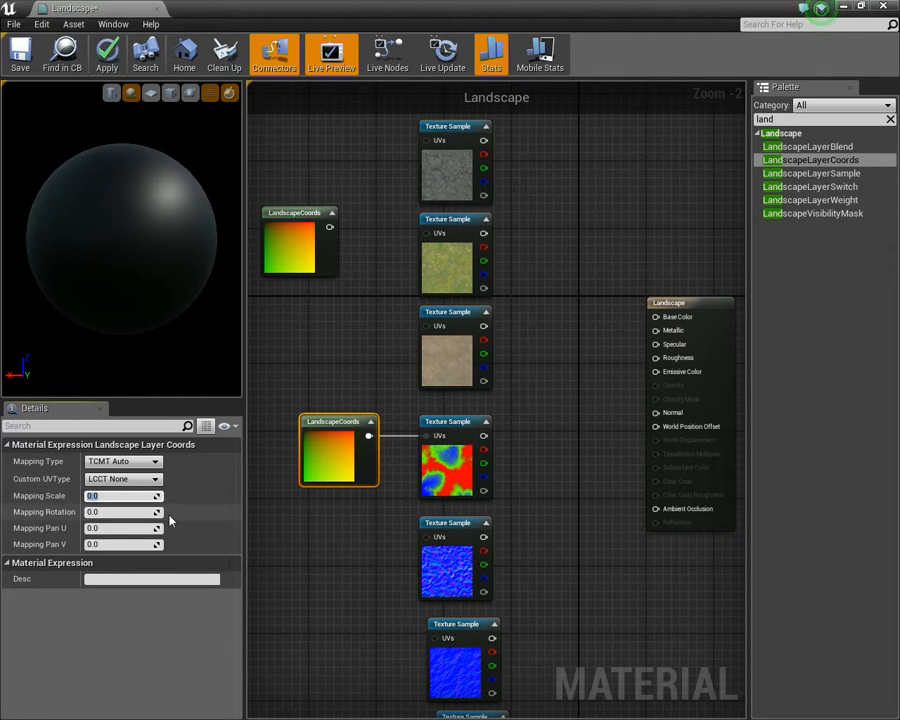
pyautogui.write('505')
pyautogui.press('Return')
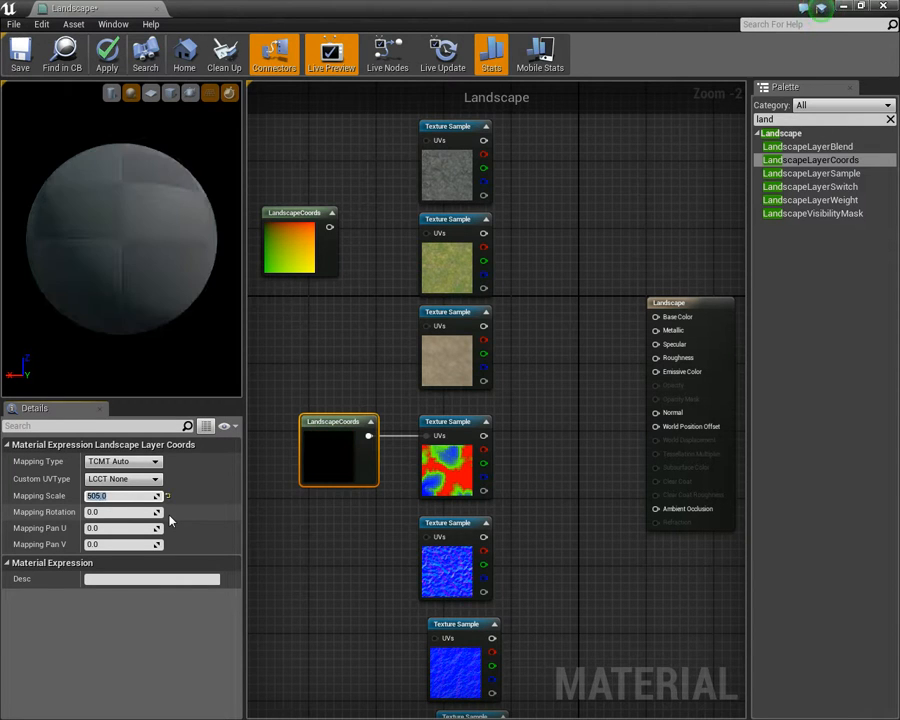
# Set the Mapping Scale of the unconnected LandscapeCoords node to 20.
pyautogui.click(300, 214)
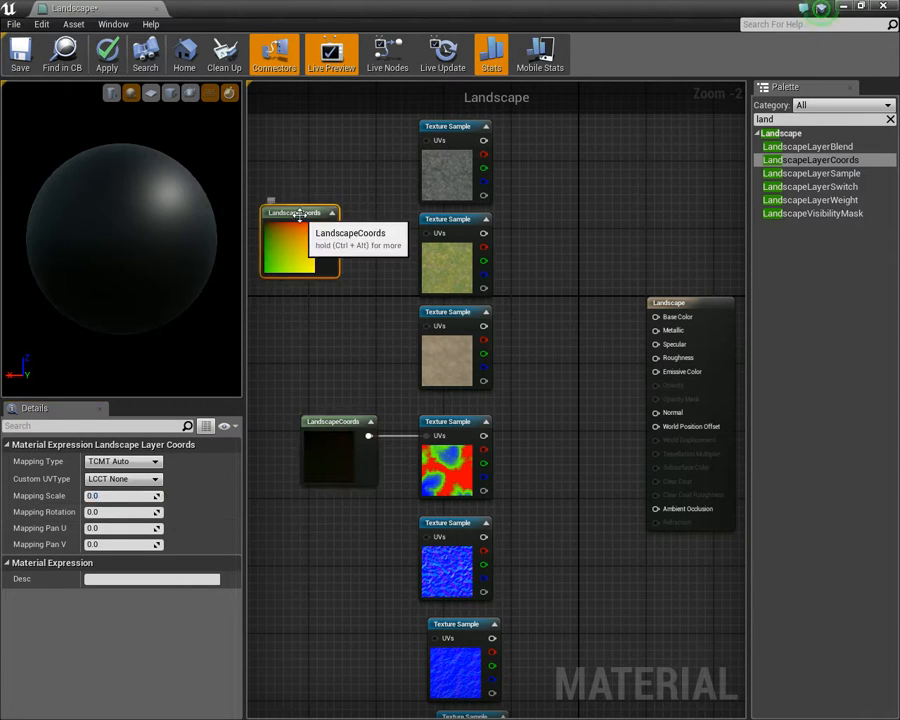
pyautogui.click(100, 497)
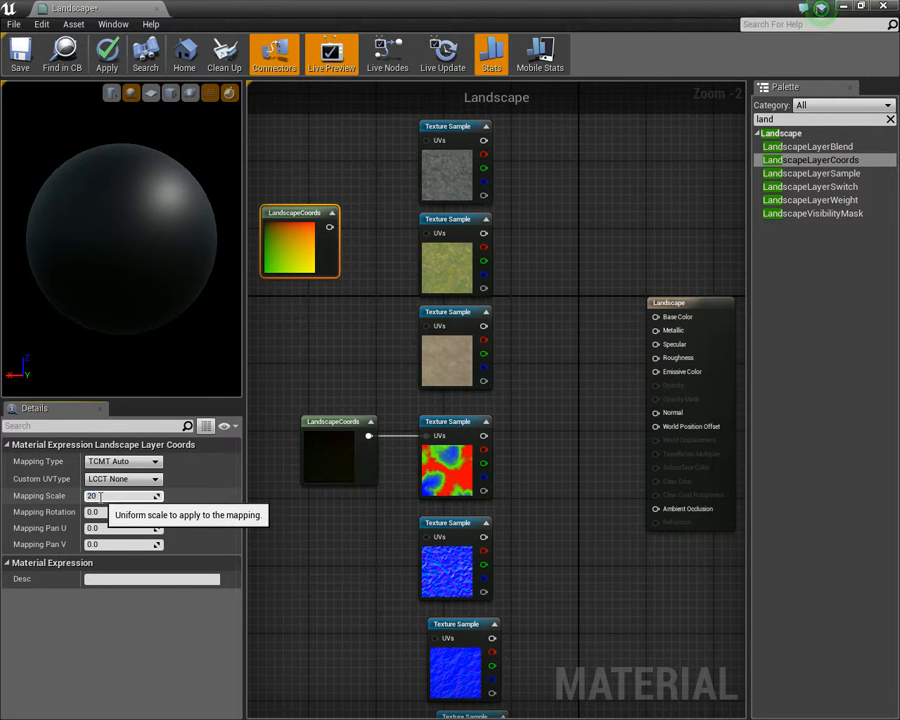
pyautogui.write('20')
pyautogui.press('Return')
# Move the LandscapeCoords node with scale 20 further left and connect it to the UVs of the rock, grass and gravel color samples.
pyautogui.moveTo(379, 349); pyautogui.dragTo(536, 446, button='right')
pyautogui.moveTo(452, 311); pyautogui.dragTo(382, 297)
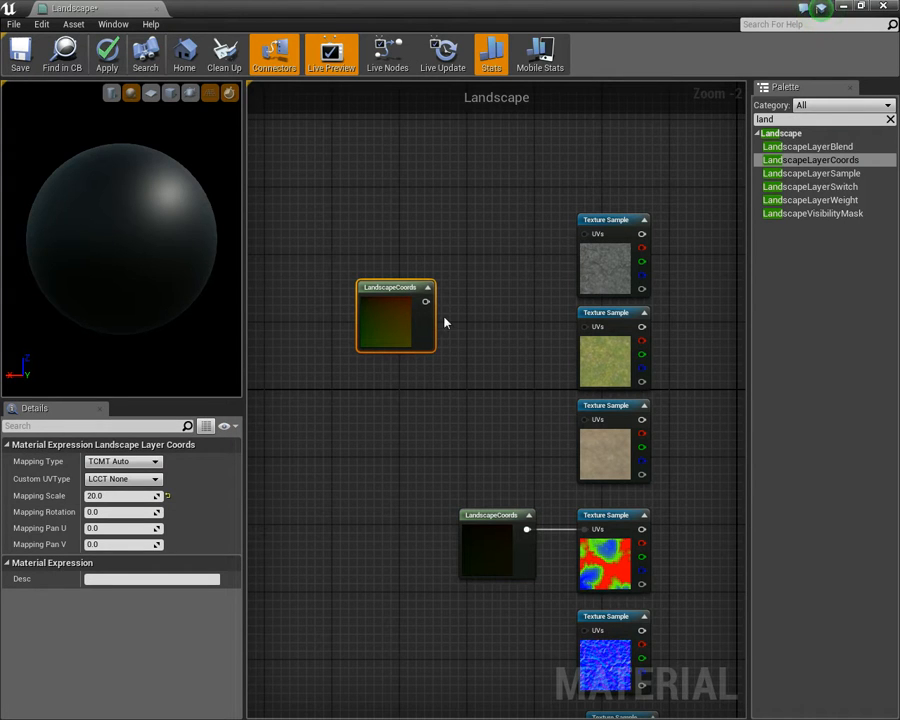
pyautogui.moveTo(426, 301); pyautogui.dragTo(588, 235)
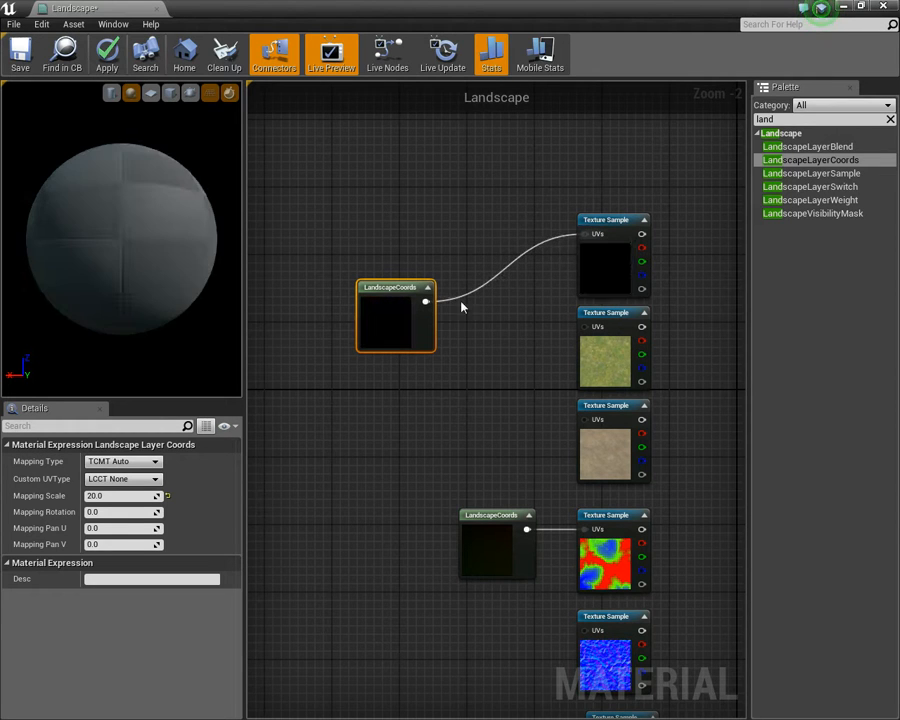
pyautogui.click(605, 313)
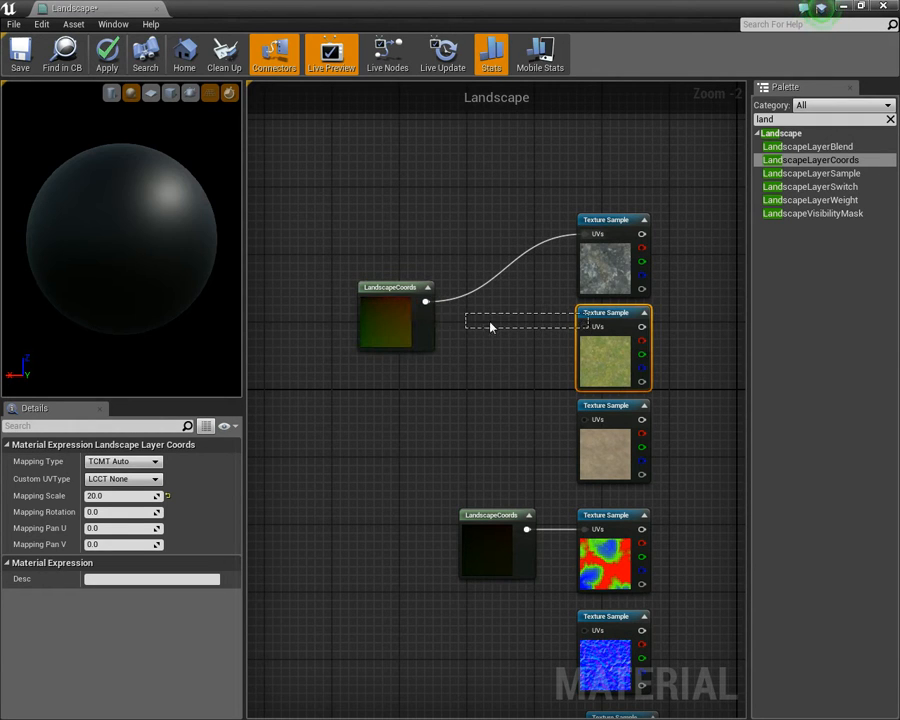
pyautogui.moveTo(426, 301); pyautogui.dragTo(590, 330)
pyautogui.moveTo(426, 301); pyautogui.dragTo(588, 421)
# Move the LandscapeCoords node with scale 20 below the splat's coordinates node and connect it to the UVs of all three normal map samples.
pyautogui.moveTo(514, 426); pyautogui.dragTo(537, 289, button='right')
pyautogui.moveTo(414, 172); pyautogui.dragTo(412, 272)
pyautogui.moveTo(404, 362); pyautogui.dragTo(346, 540)
pyautogui.moveTo(553, 447); pyautogui.dragTo(559, 317, button='right')
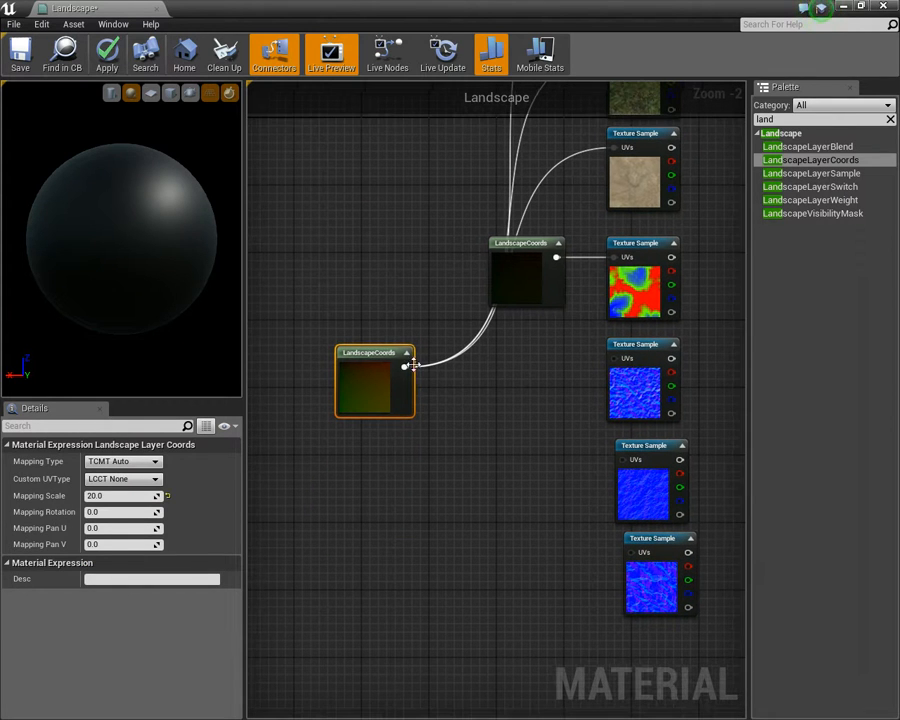
pyautogui.moveTo(404, 367); pyautogui.dragTo(612, 357)
pyautogui.moveTo(618, 364); pyautogui.dragTo(617, 361)
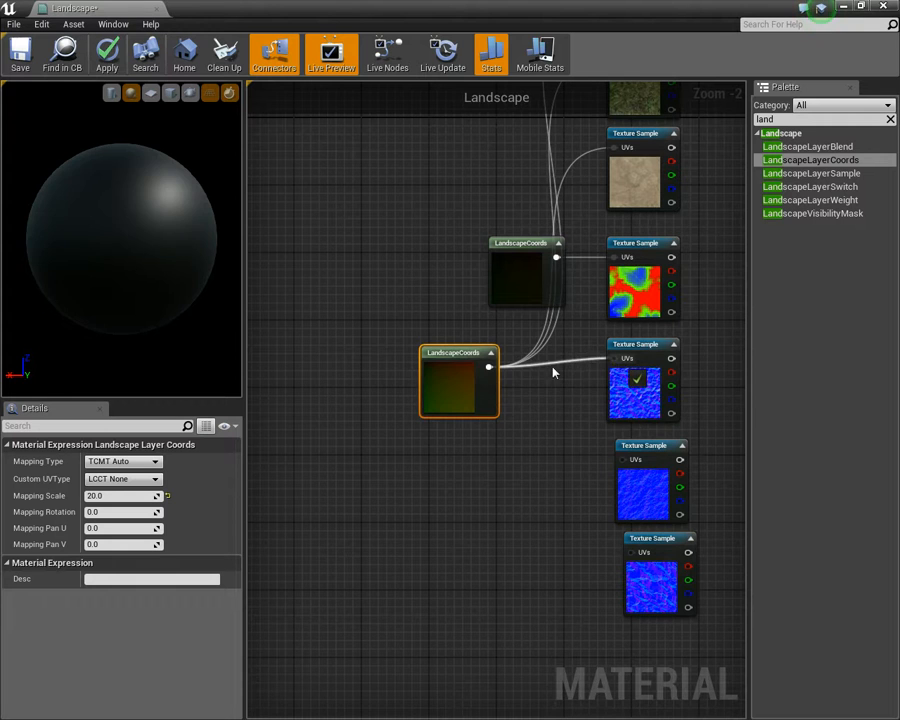
pyautogui.moveTo(491, 369); pyautogui.dragTo(624, 461)
pyautogui.moveTo(488, 379); pyautogui.dragTo(632, 557)
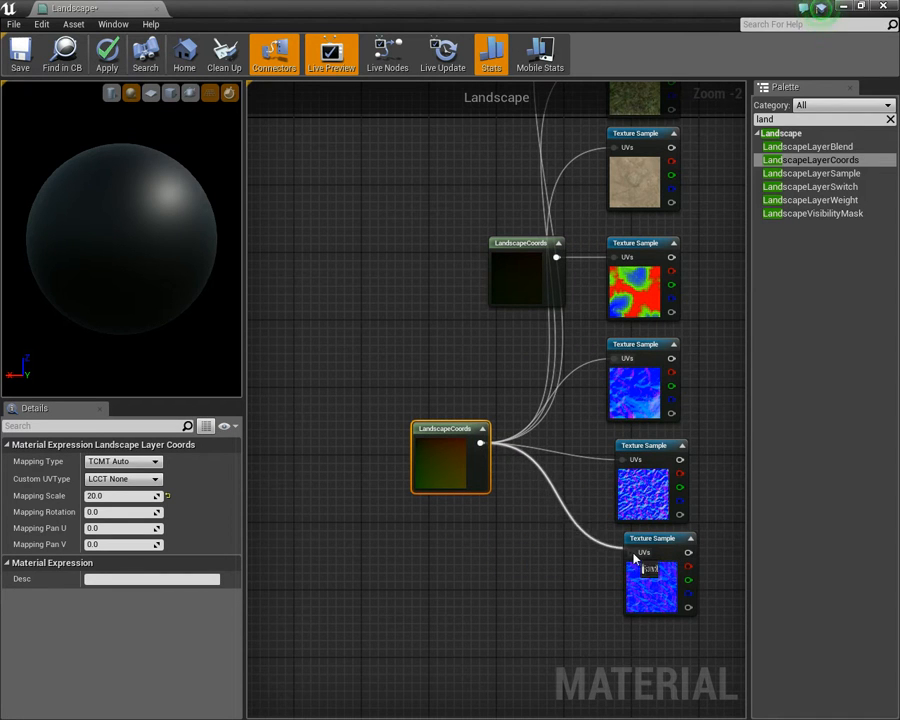
# Place the LandscapeCoords node with scale 20 left of the splat's coordinates node and shift the Landscape output node further right.
pyautogui.moveTo(461, 428); pyautogui.dragTo(376, 243)
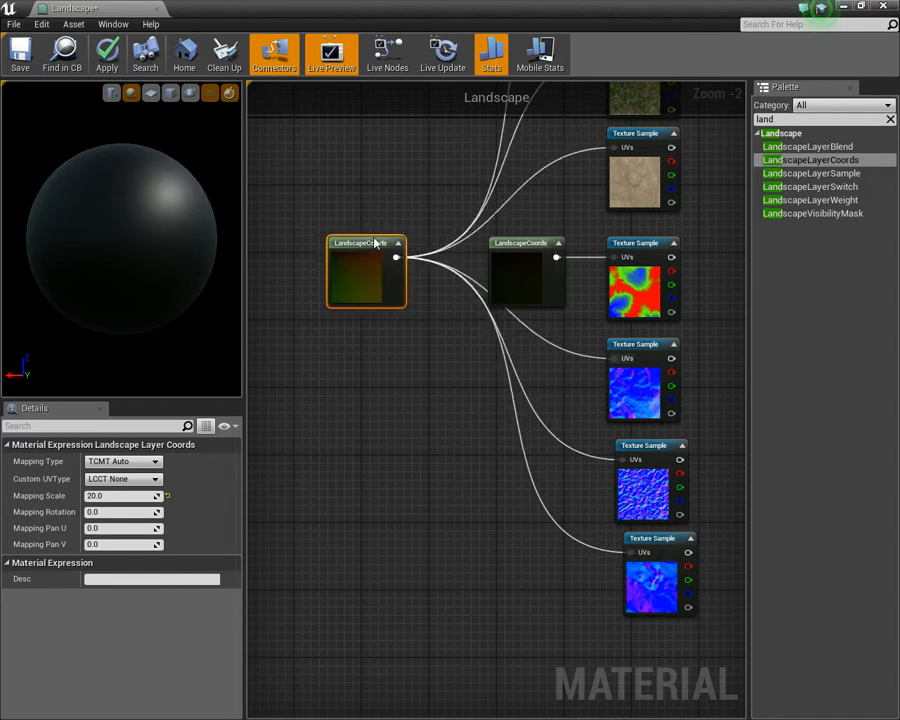
pyautogui.moveTo(454, 434); pyautogui.dragTo(255, 517, button='right')
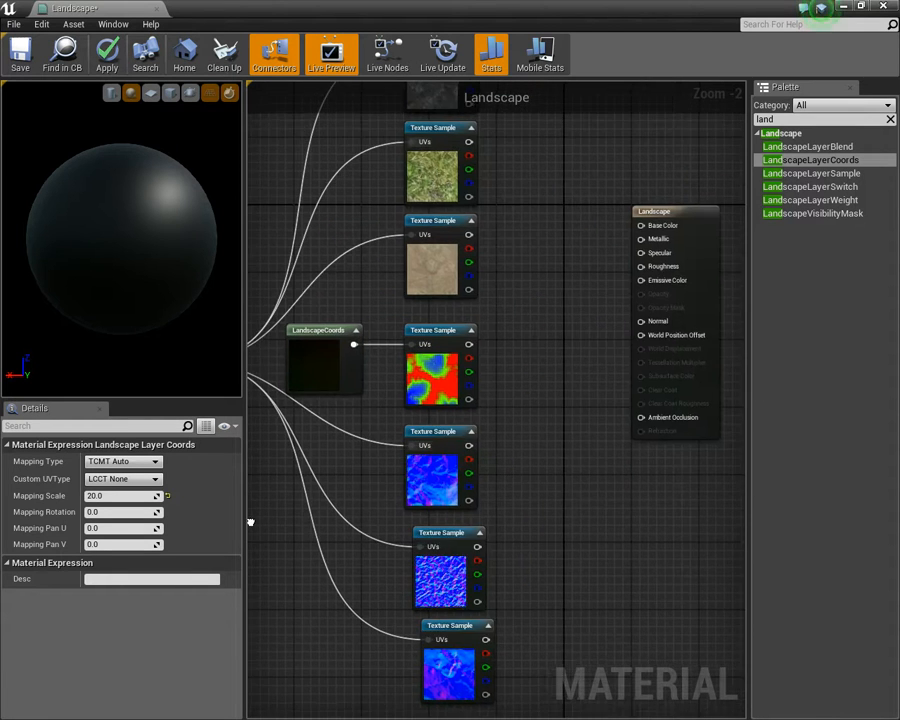
pyautogui.scroll(-3, 589, 400)
pyautogui.moveTo(542, 460); pyautogui.dragTo(455, 467, button='right')
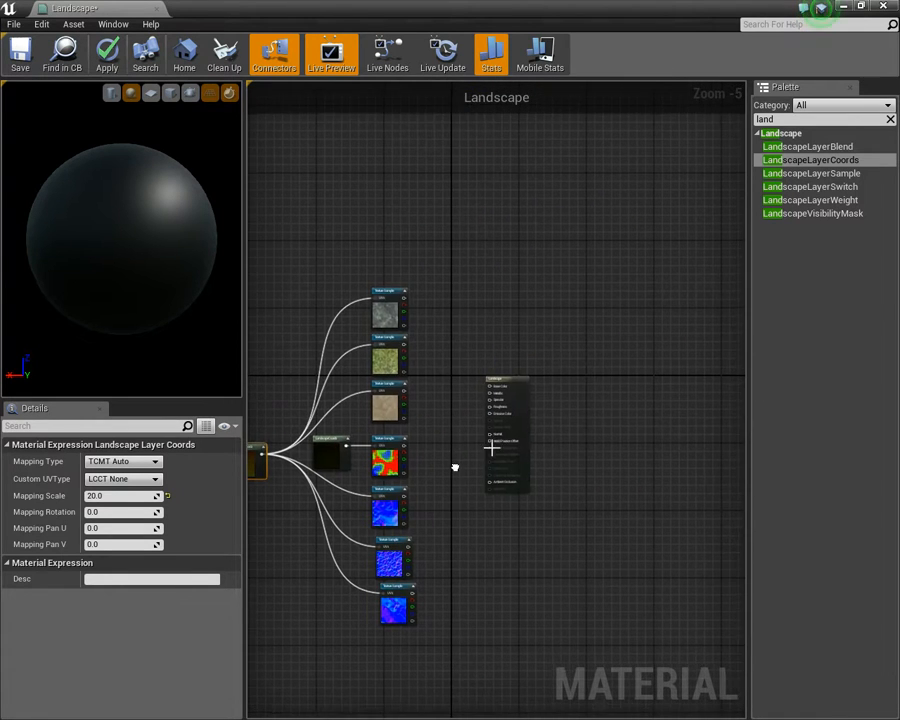
pyautogui.moveTo(546, 394); pyautogui.dragTo(571, 393)
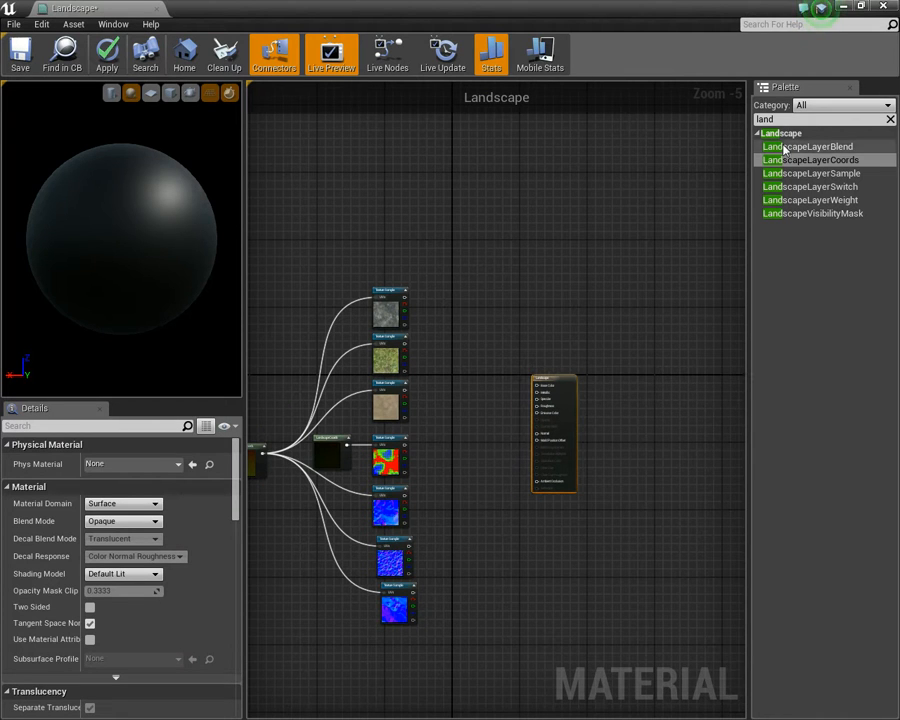
# Add a LandscapeLayerBlend node between the rock and grass color samples and the Landscape output node.
pyautogui.moveTo(801, 151); pyautogui.dragTo(443, 326)
pyautogui.scroll(5, 478, 366)
pyautogui.moveTo(476, 373); pyautogui.dragTo(575, 362, button='right')
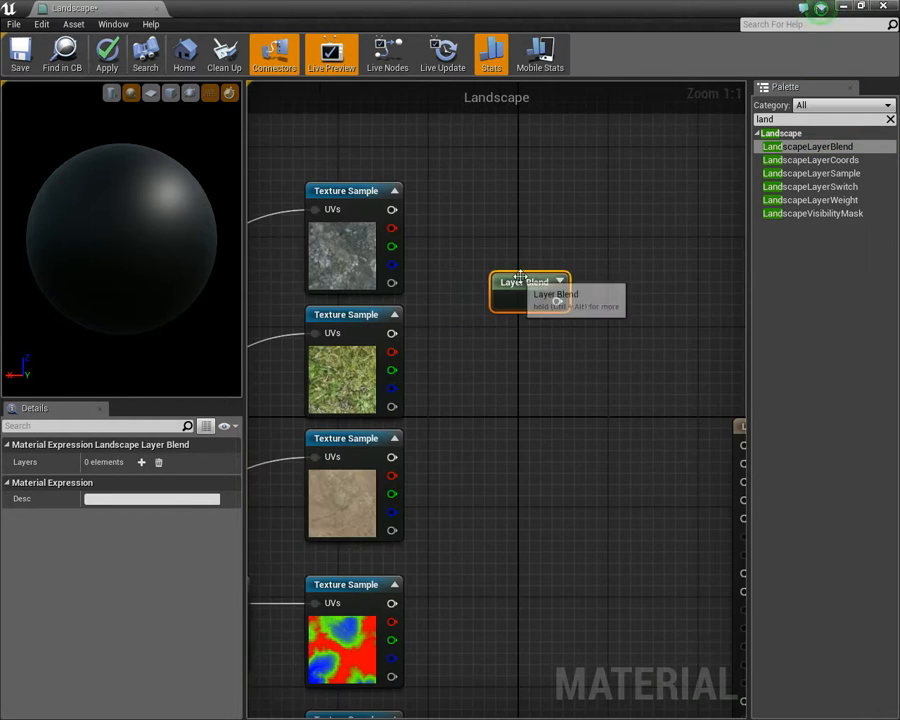
pyautogui.moveTo(537, 292); pyautogui.dragTo(582, 294)
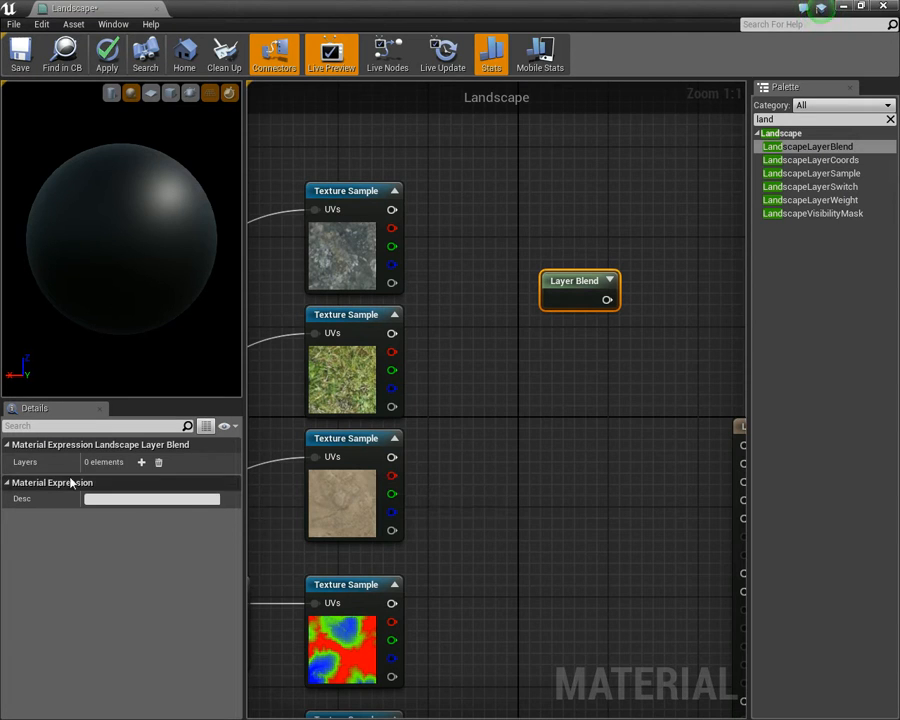
# Add three layer elements to the Layer Blend node.
pyautogui.click(141, 463)
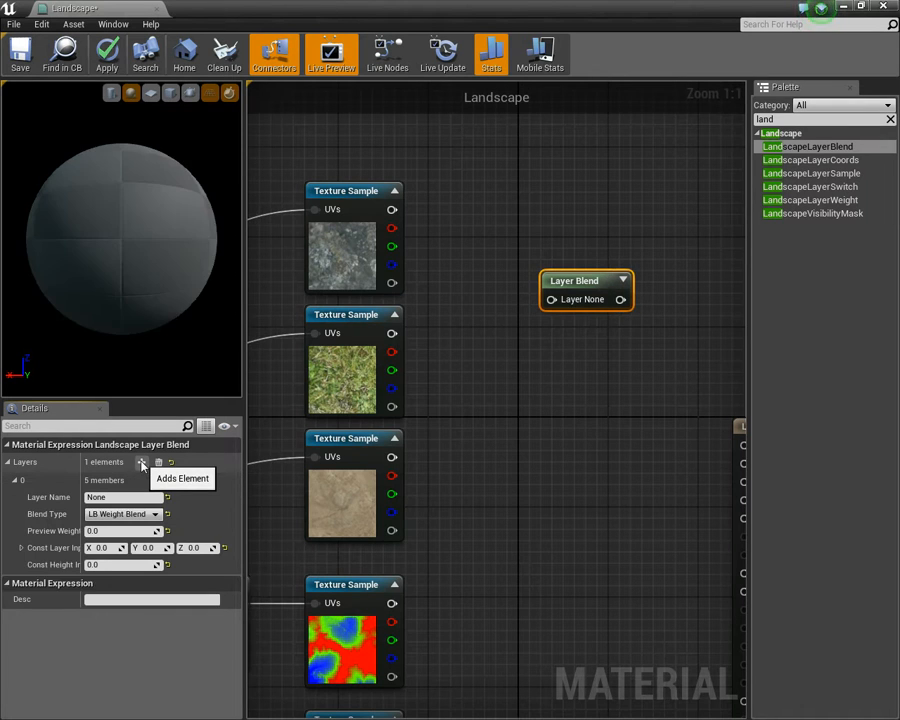
pyautogui.click(141, 463)
pyautogui.click(141, 463)
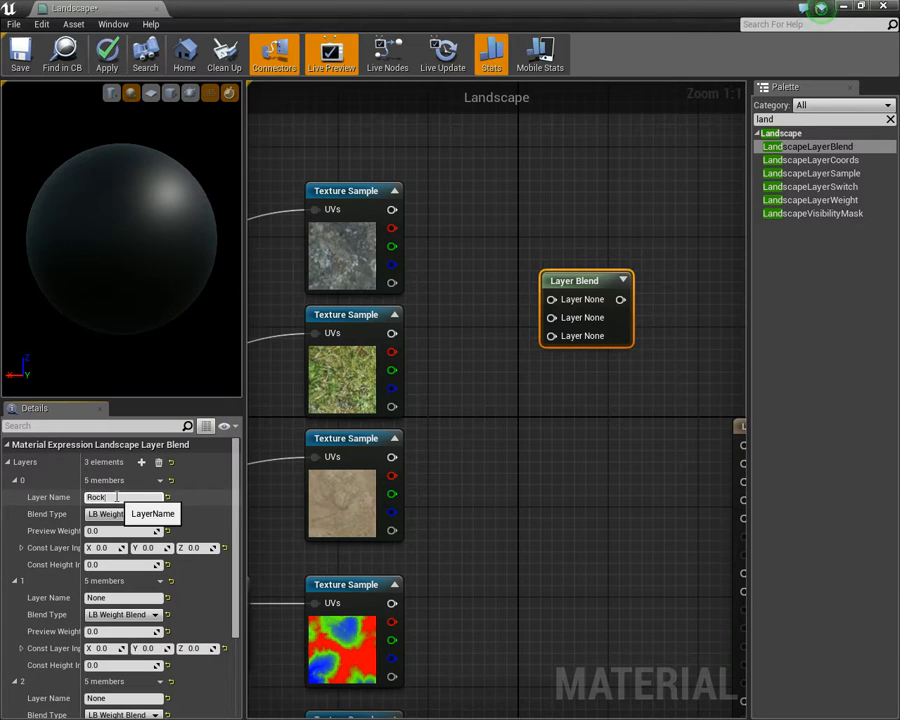
# Name the first blend layer Rock, with blend type LB Height Blend and a preview weight of 0.5.
pyautogui.press('Return')
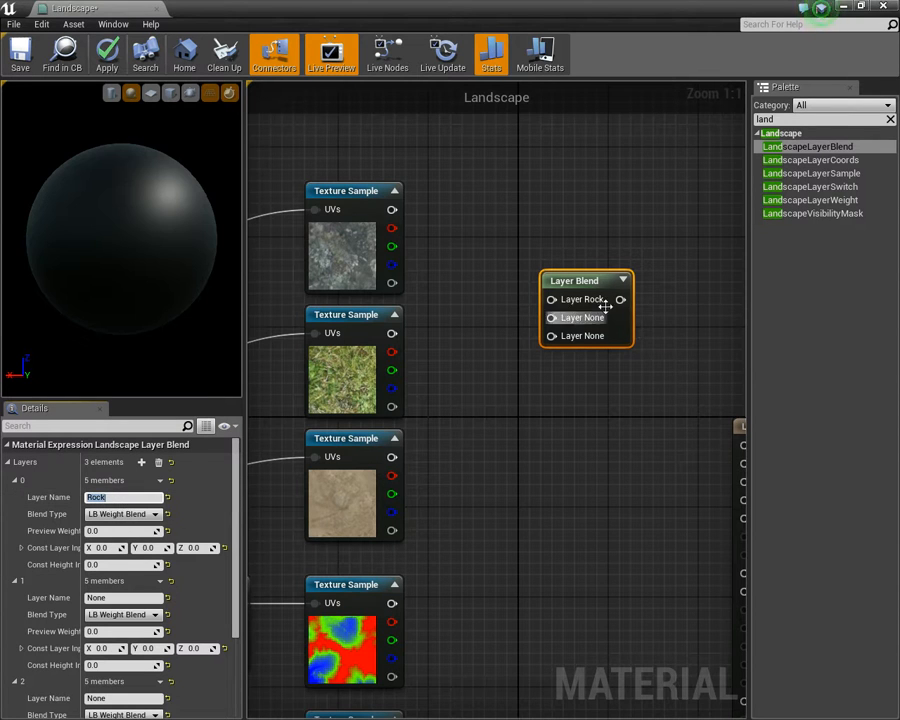
pyautogui.click(147, 516)
pyautogui.click(128, 543)
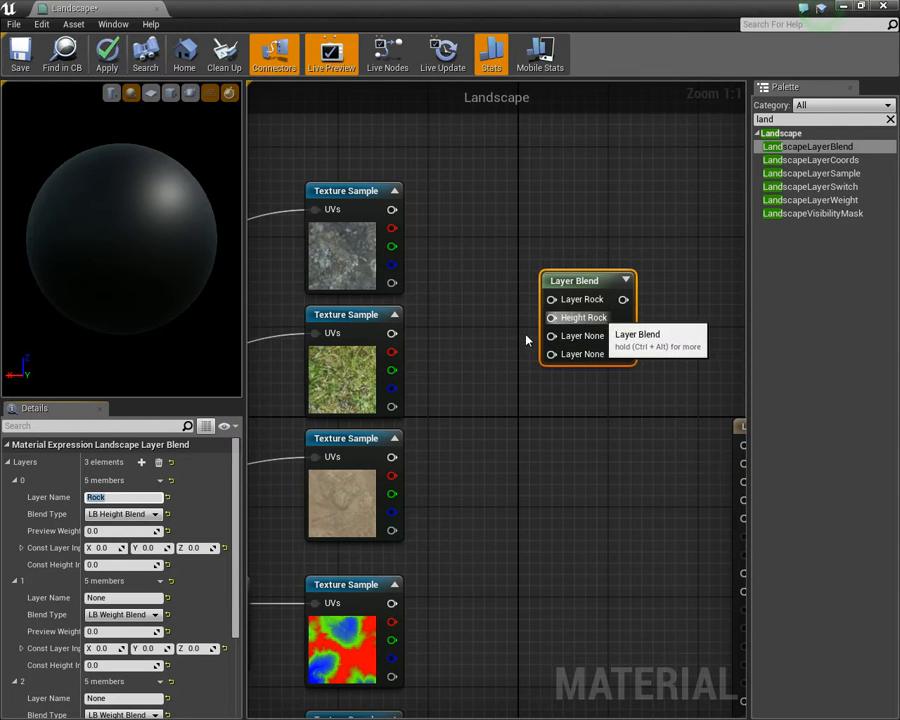
pyautogui.click(120, 531)
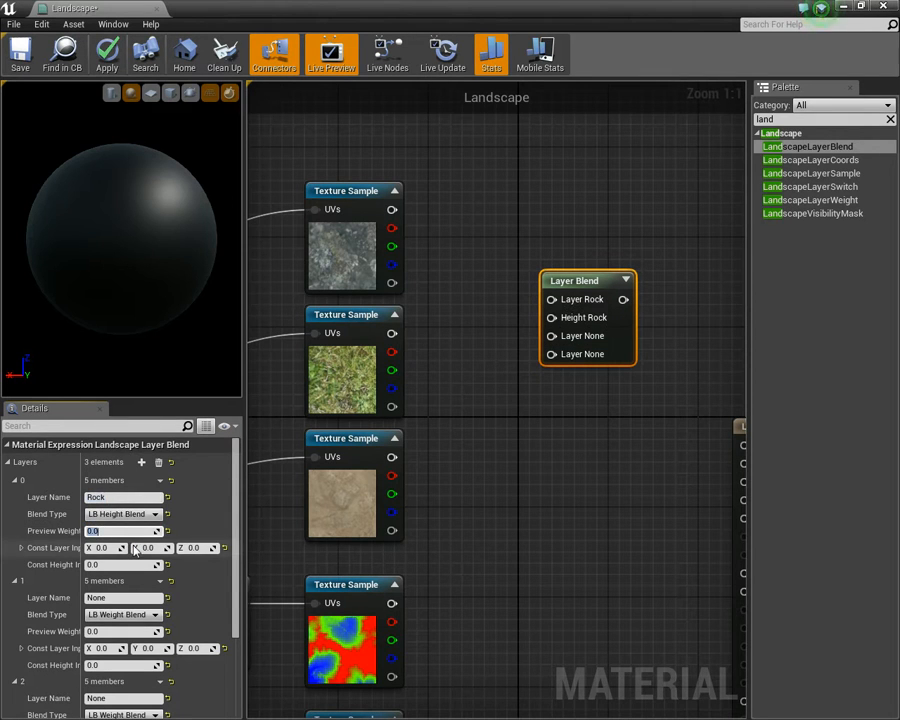
pyautogui.press('Return')
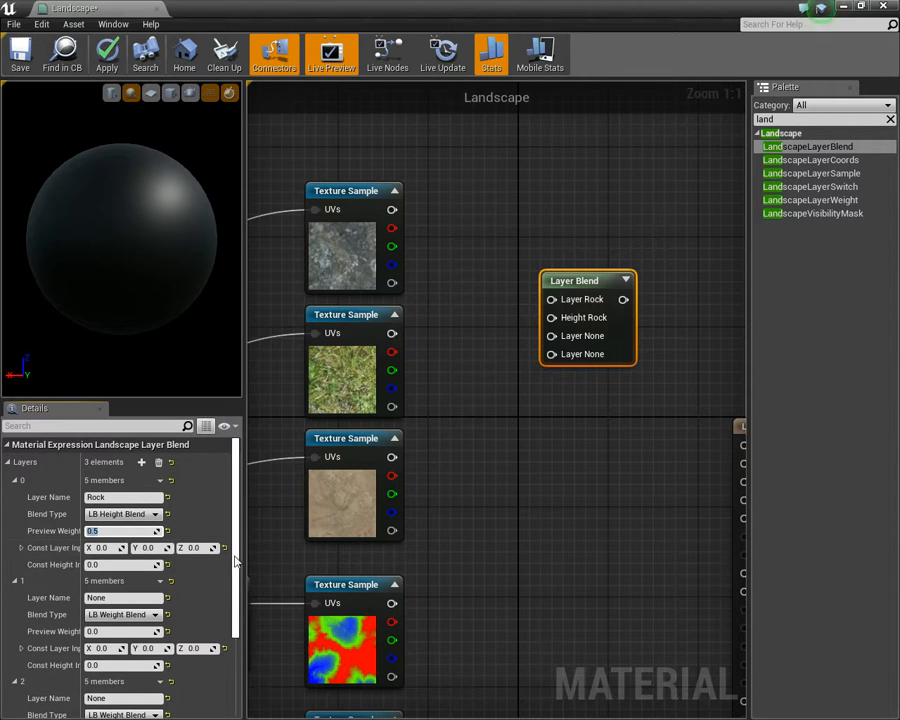
# Name the second blend layer Grass, with blend type LB Height Blend and a preview weight of 0.5.
pyautogui.scroll(-3, 228, 612)
pyautogui.scroll(-1, 228, 612)
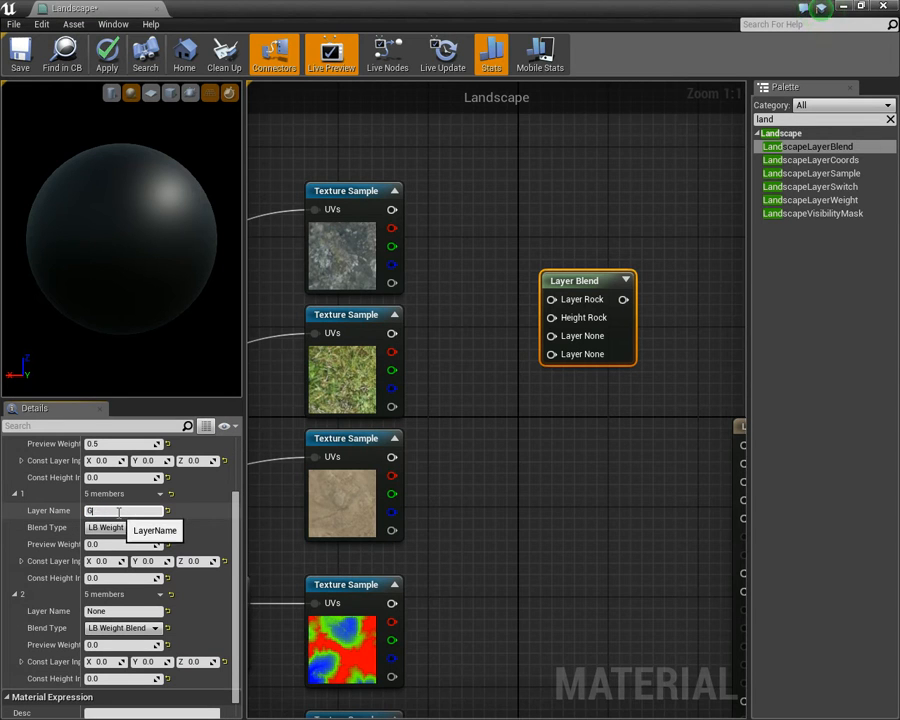
pyautogui.press('Return')
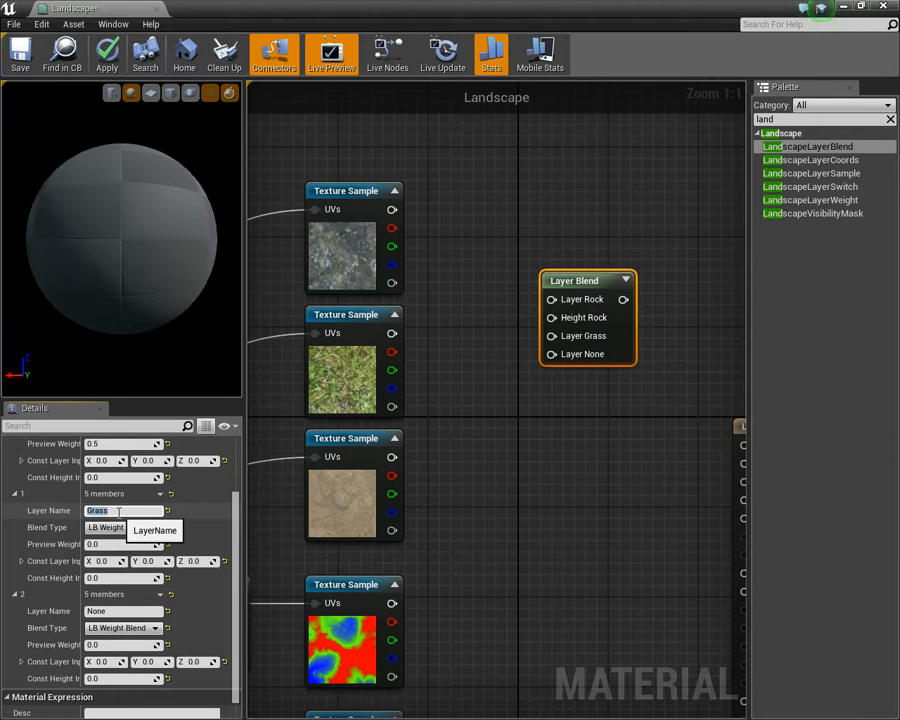
pyautogui.click(122, 531)
pyautogui.click(122, 530)
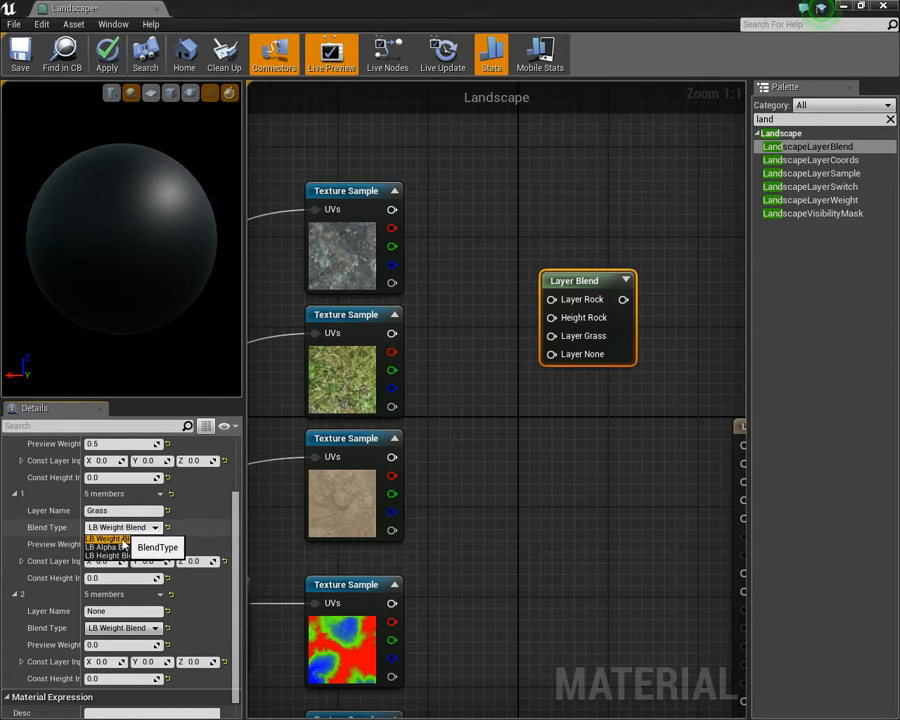
pyautogui.click(120, 556)
pyautogui.click(113, 544)
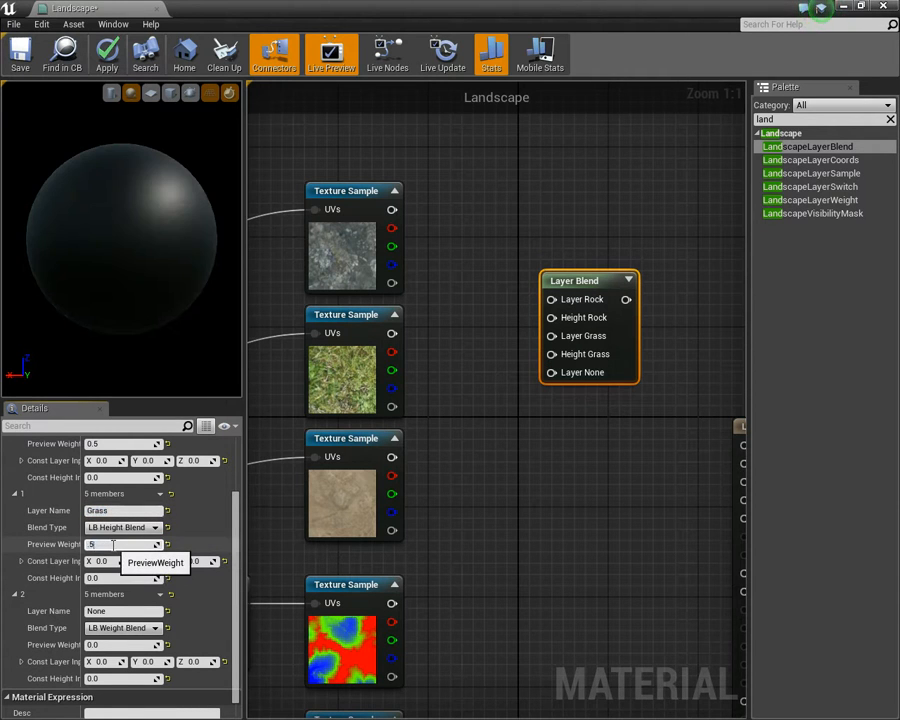
pyautogui.write('.5')
pyautogui.press('Return')
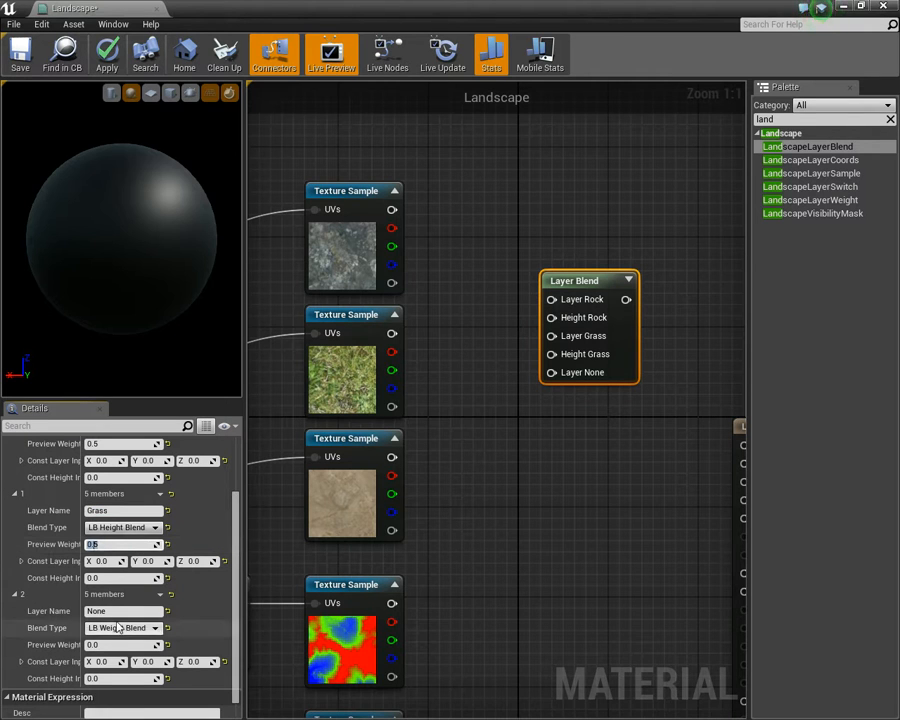
# Name the third blend layer Sand, with blend type LB Height Blend and a preview weight of 0.5.
pyautogui.click(115, 611)
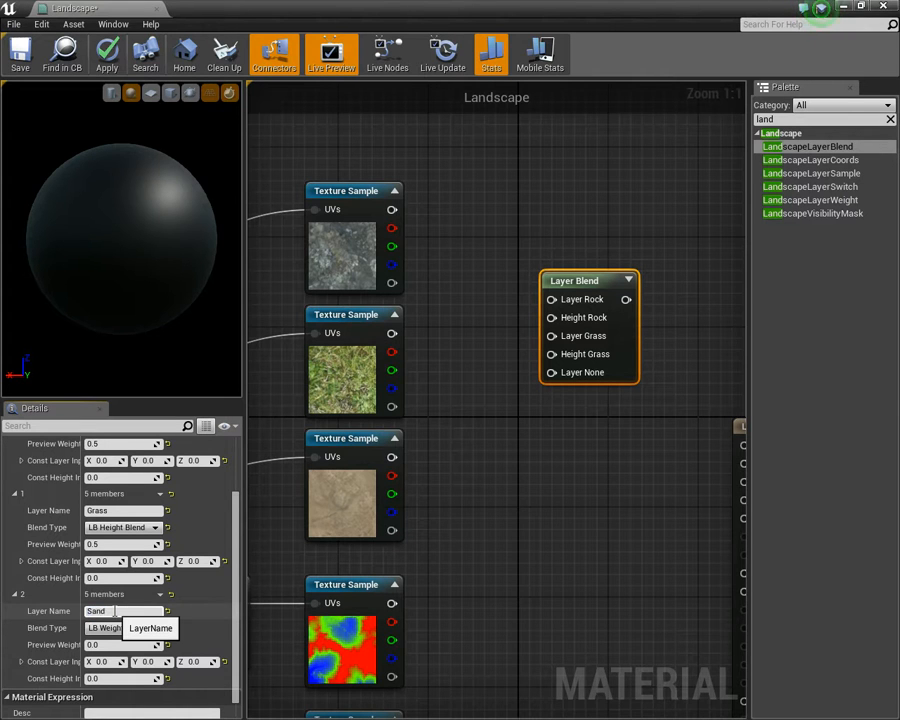
pyautogui.press('Return')
pyautogui.click(120, 628)
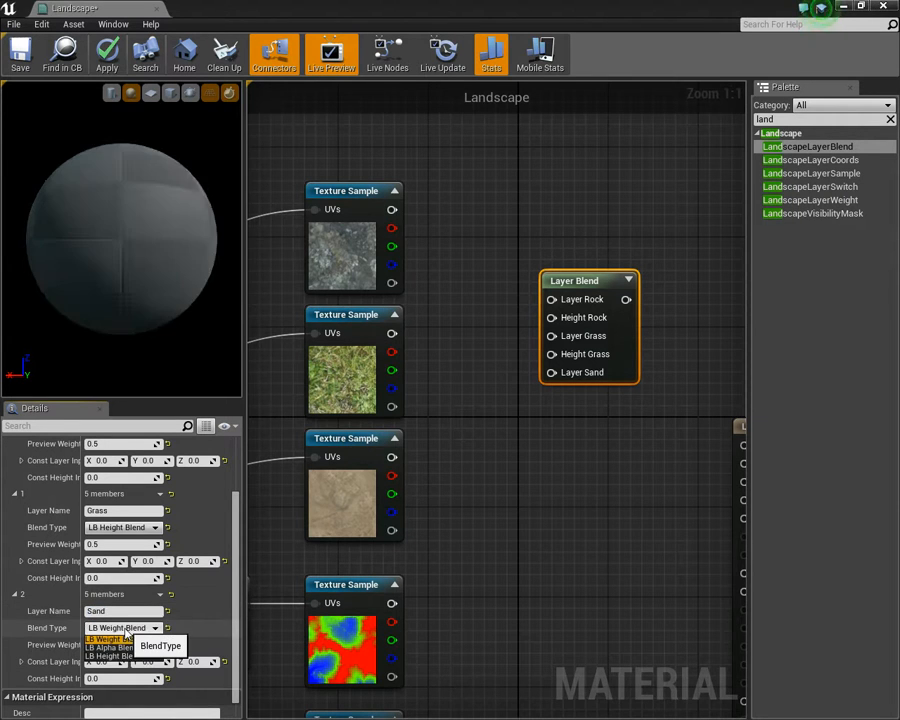
pyautogui.click(118, 656)
pyautogui.click(108, 645)
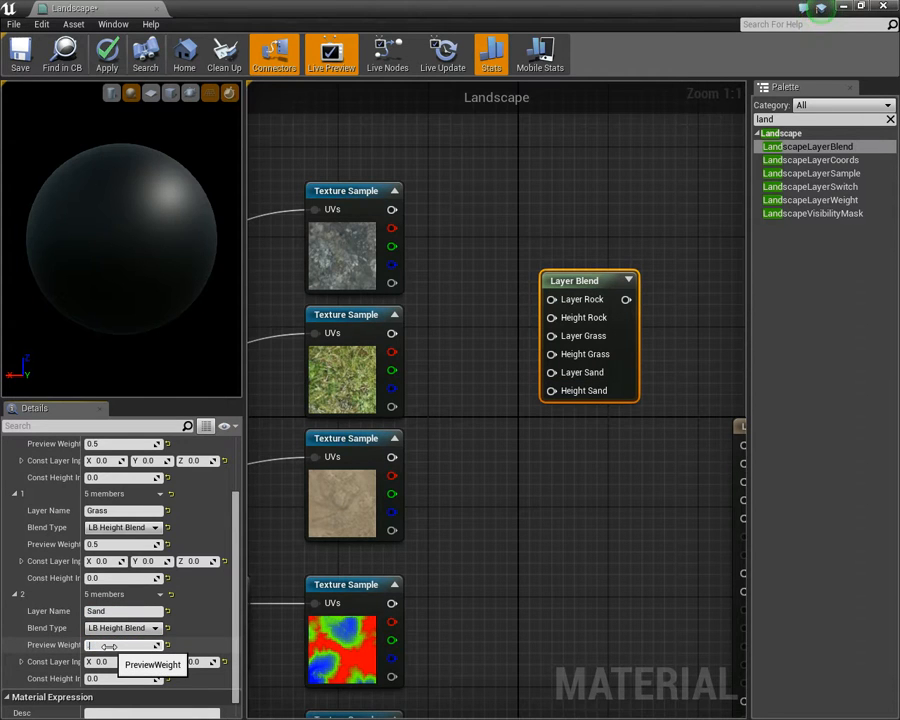
pyautogui.write('.5')
pyautogui.press('Return')
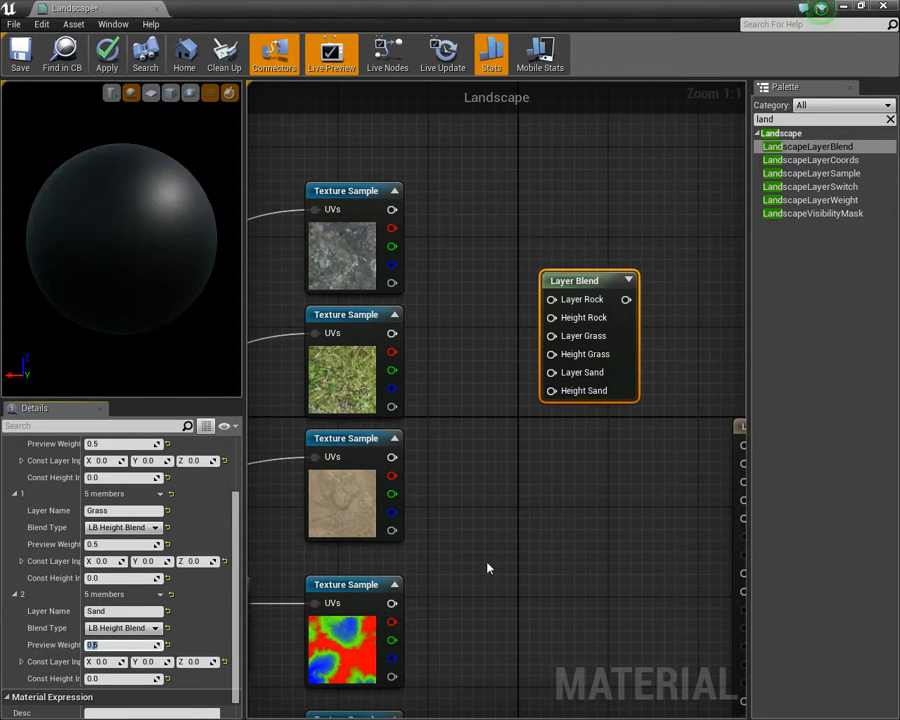
# Paste a copy of the Layer Blend node below the original, between the splat sample and the Landscape output node.
pyautogui.scroll(-2, 516, 518)
pyautogui.moveTo(526, 510); pyautogui.dragTo(526, 295, button='right')
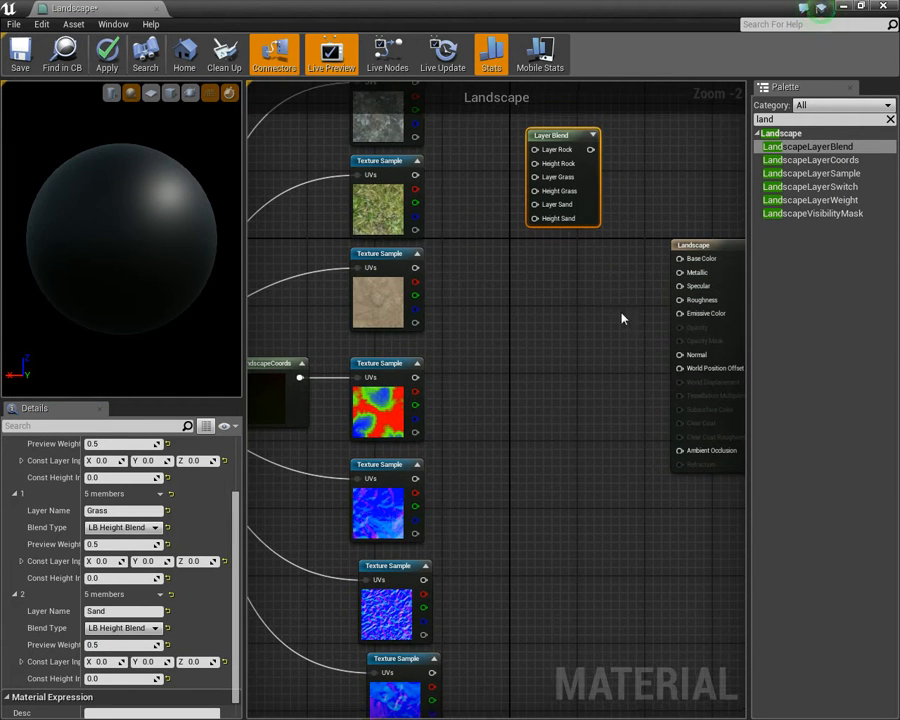
pyautogui.click(548, 358)
pyautogui.hotkey('ctrl', 'v')
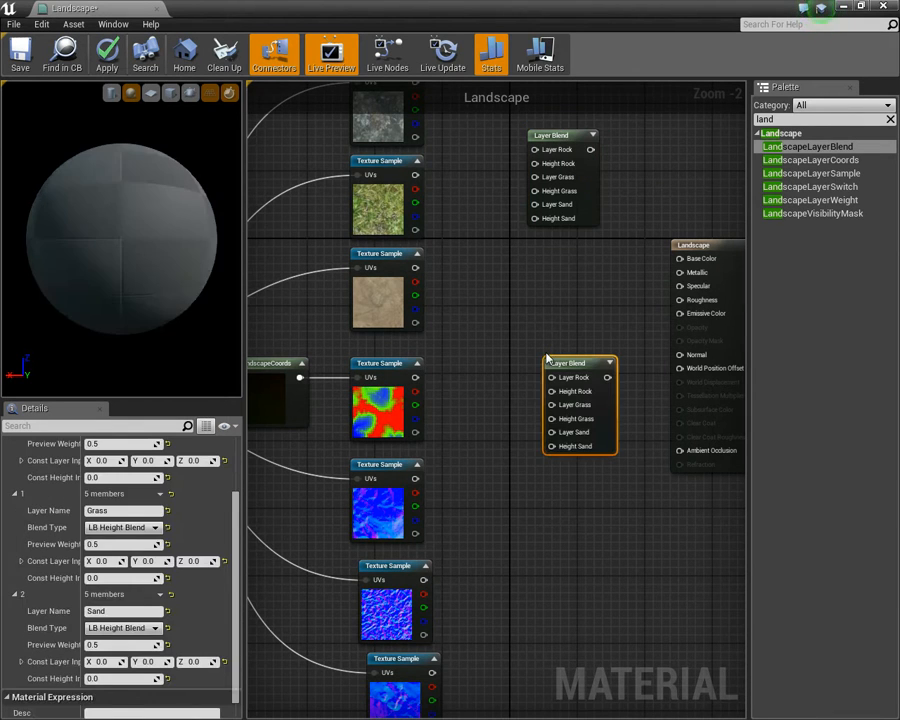